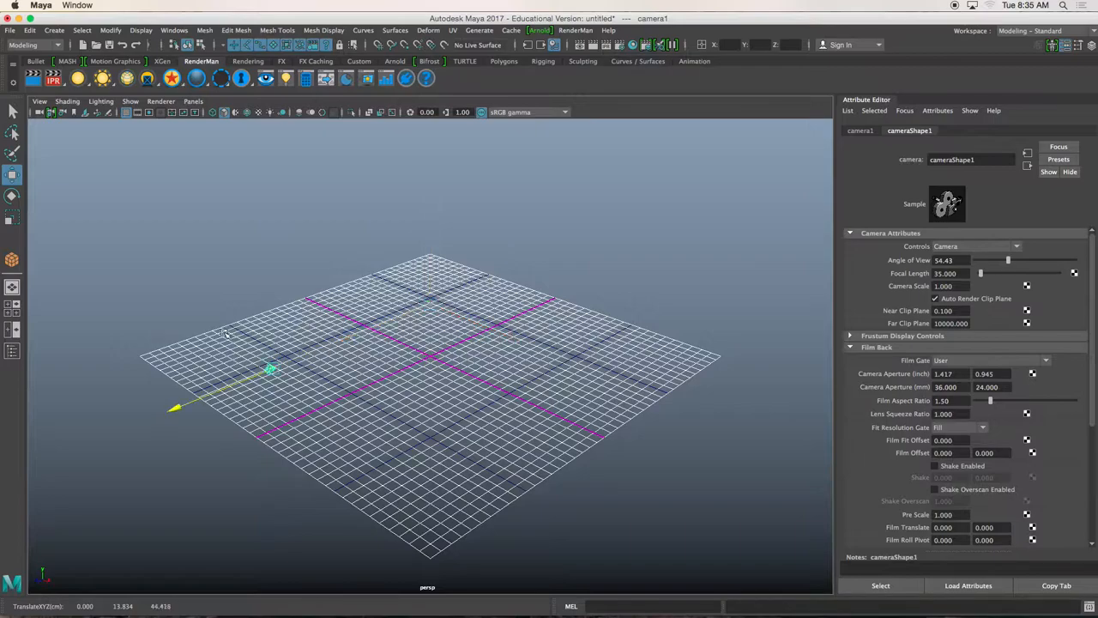
Scale the camera up uniformly to enlarge its icon, and clear the selection.
key("r")
left_click_drag(178, 407, 206, 383)
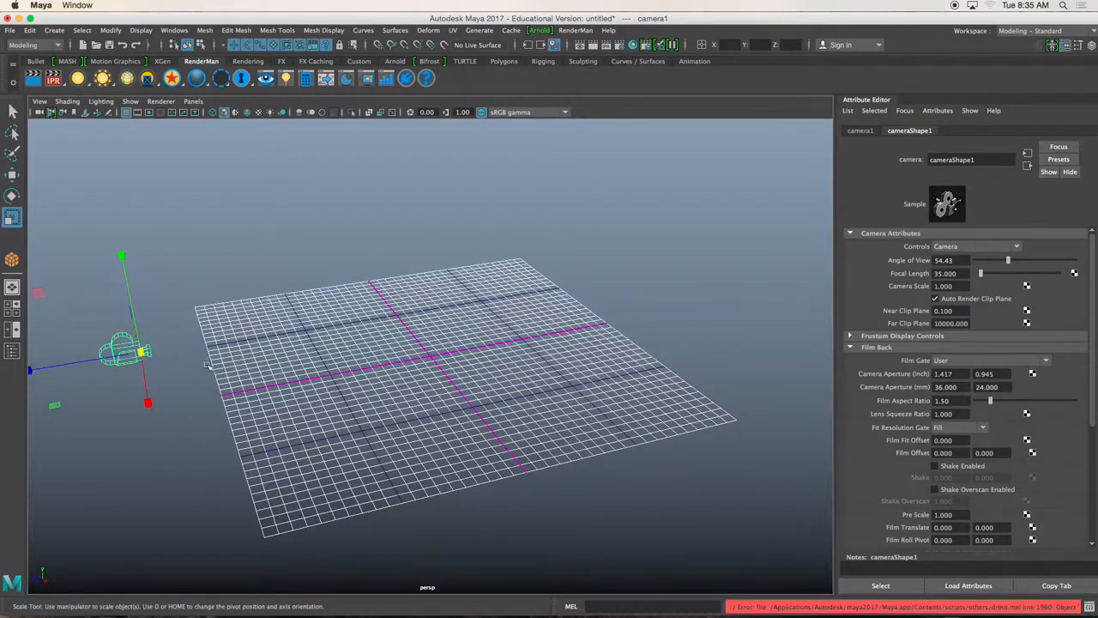
left_click(206, 284)
left_click_drag(207, 326, 53, 135, "alt")
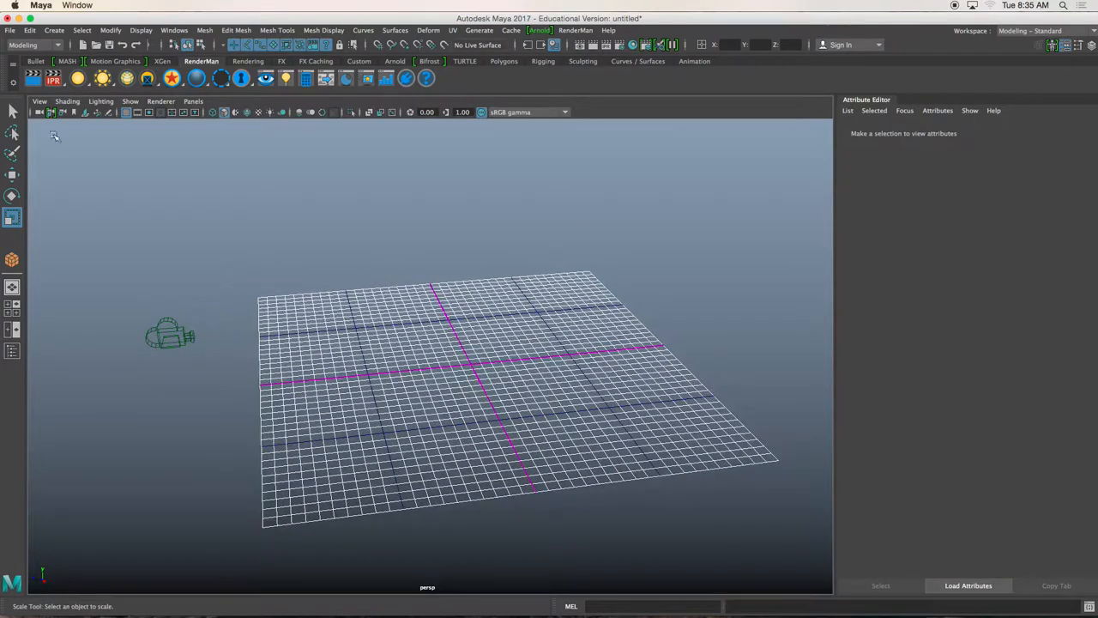
Create a polygon cube near the centre of the grid.
left_click(54, 30)
mouse_move(169, 72)
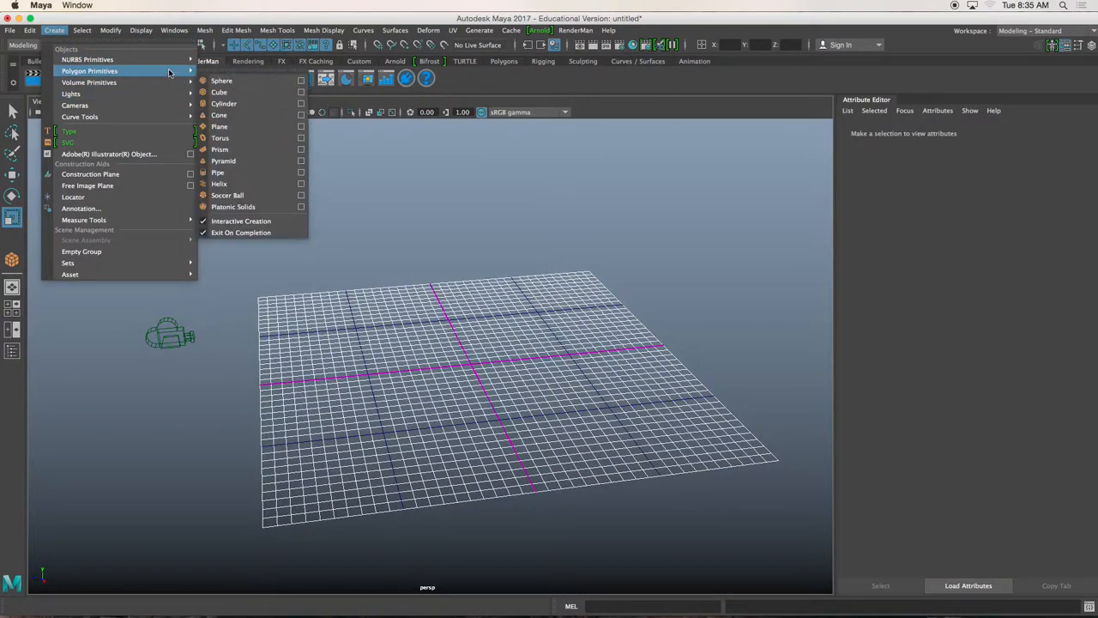
left_click(219, 92)
left_click_drag(482, 344, 588, 337)
key("w")
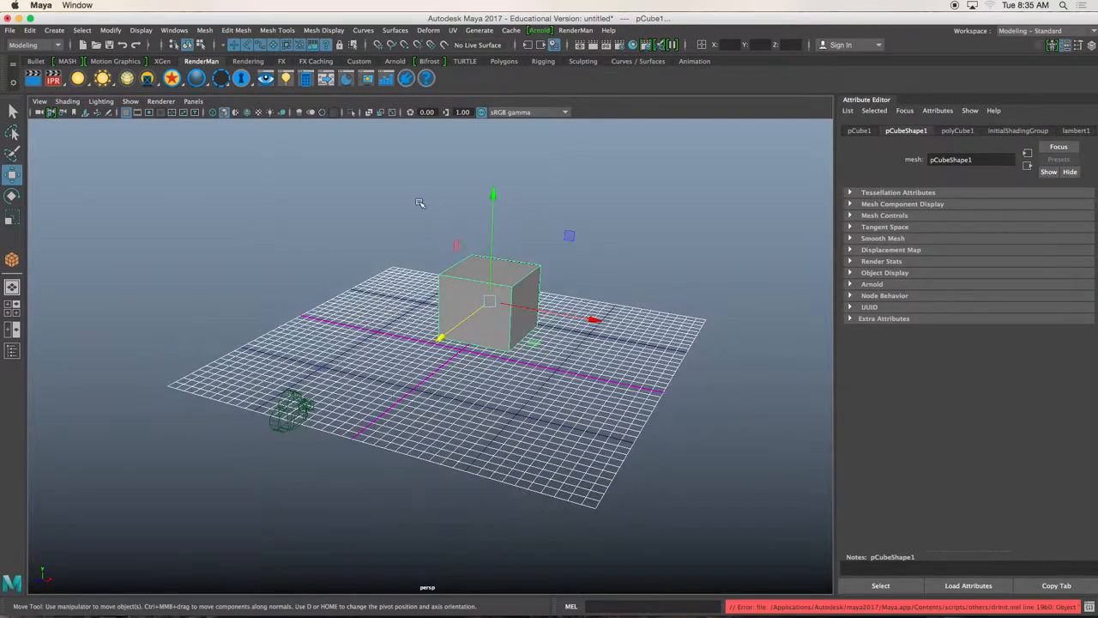
Assign the light-red-paint material from the Paint category of the RenderMan Preset Browser to the cube.
left_click(343, 79)
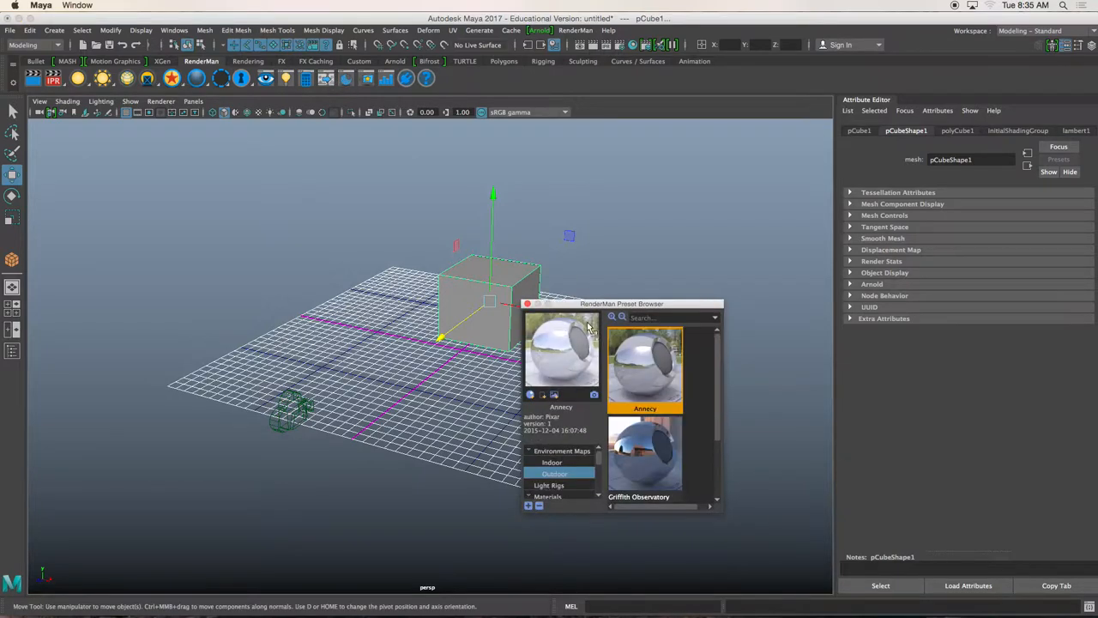
left_click_drag(599, 307, 691, 217)
scroll(736, 309, "down", 2)
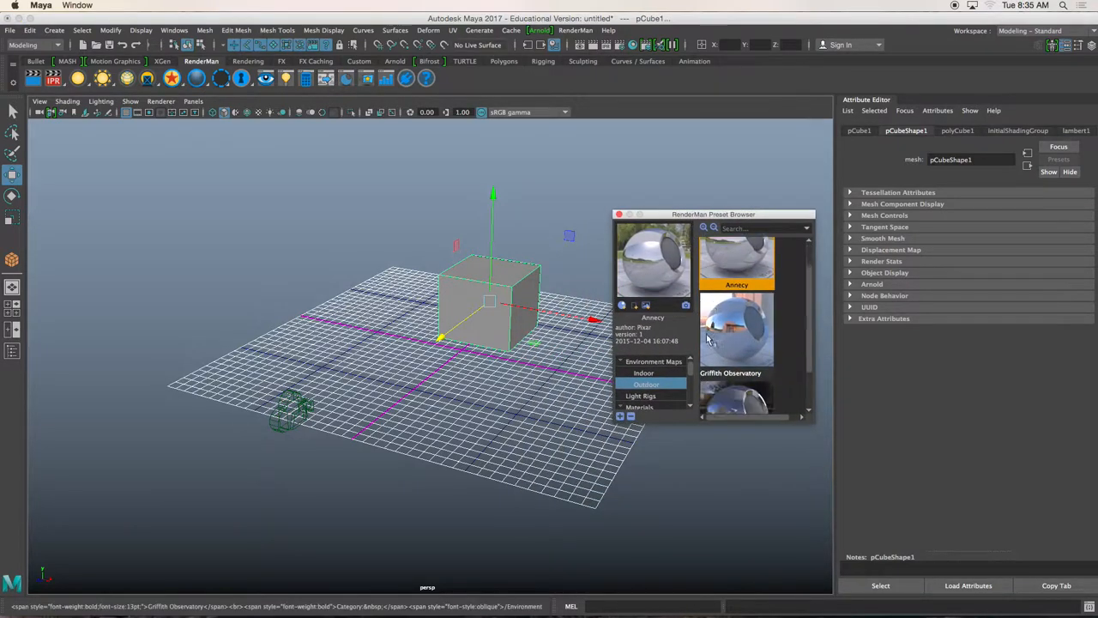
scroll(663, 380, "down", 3)
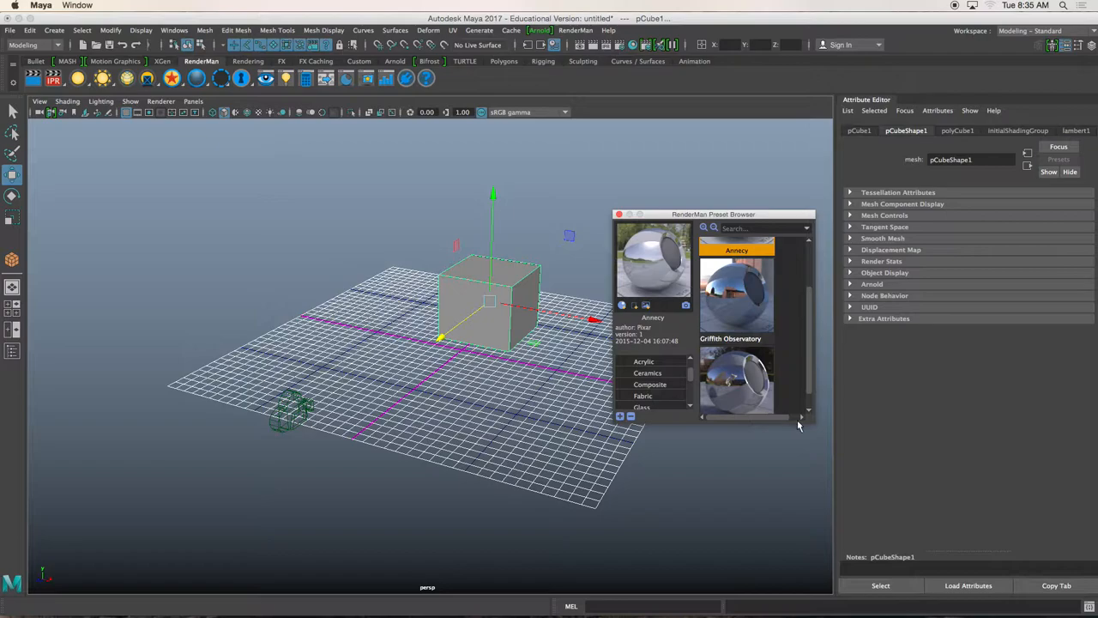
left_click_drag(806, 421, 901, 580)
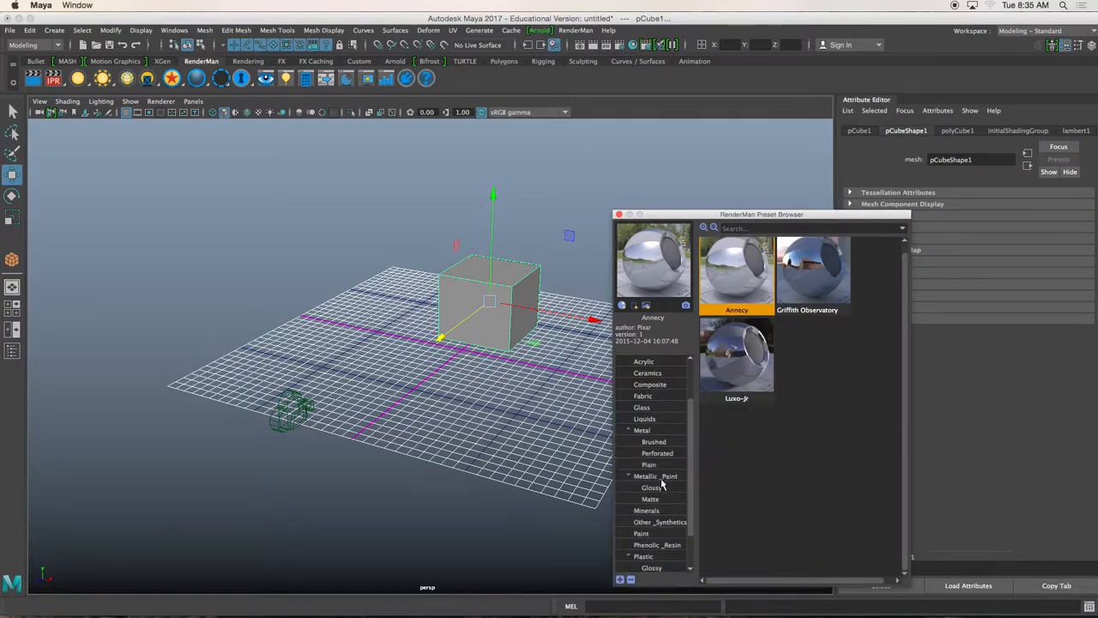
left_click(640, 533)
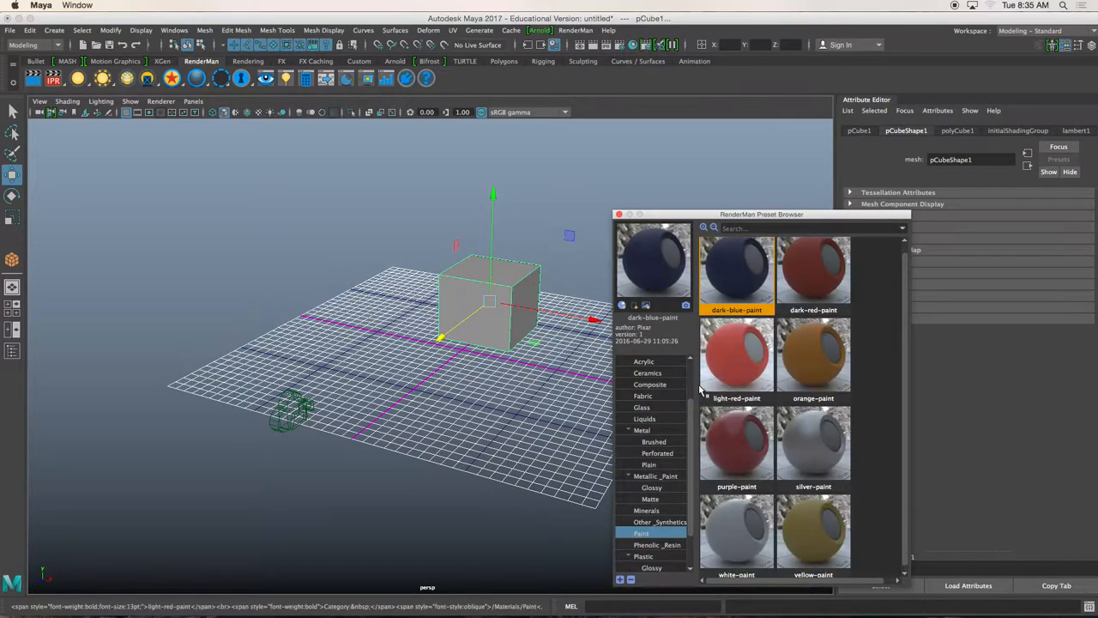
right_click(735, 358)
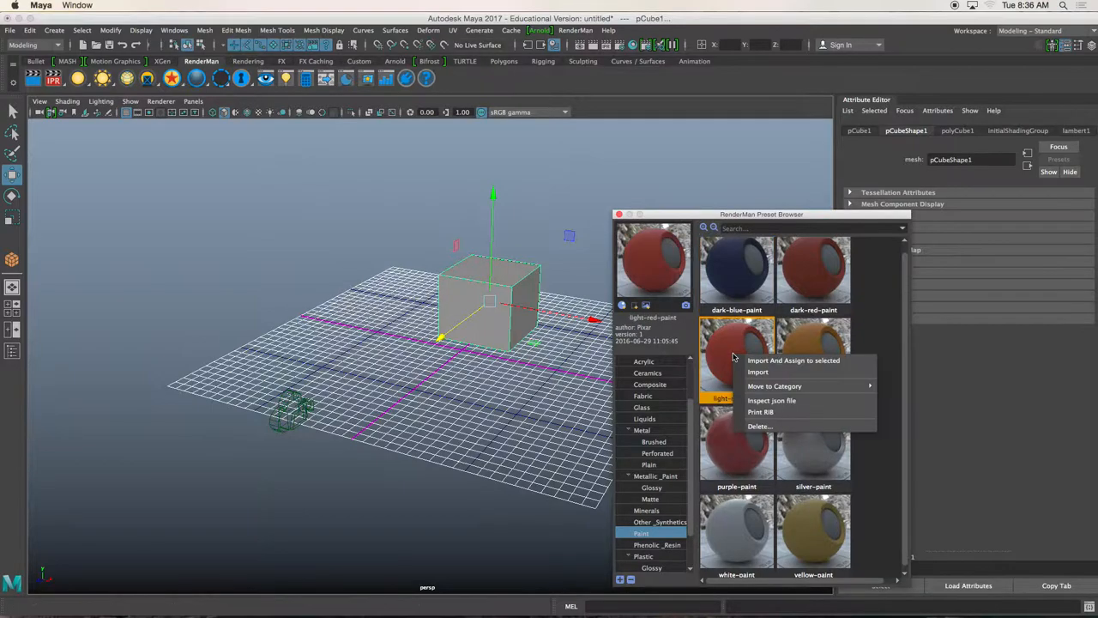
left_click(755, 363)
Place a duplicate of the red cube behind it at about X -36, Z -47 and assign it the dark-blue-paint preset.
left_click(527, 312)
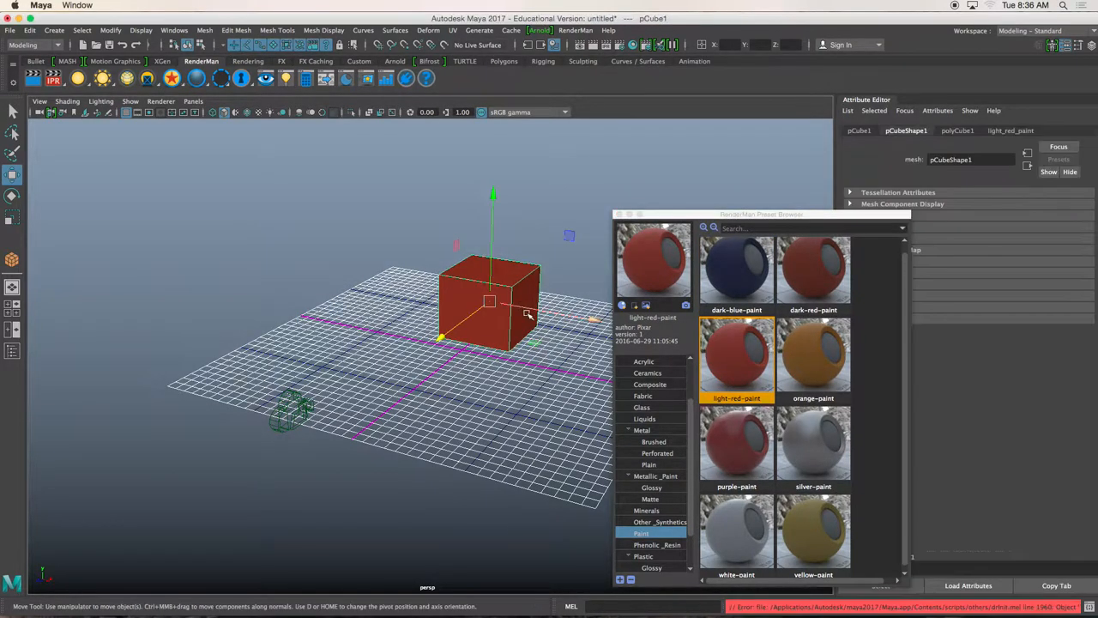
left_click_drag(594, 317, 413, 304)
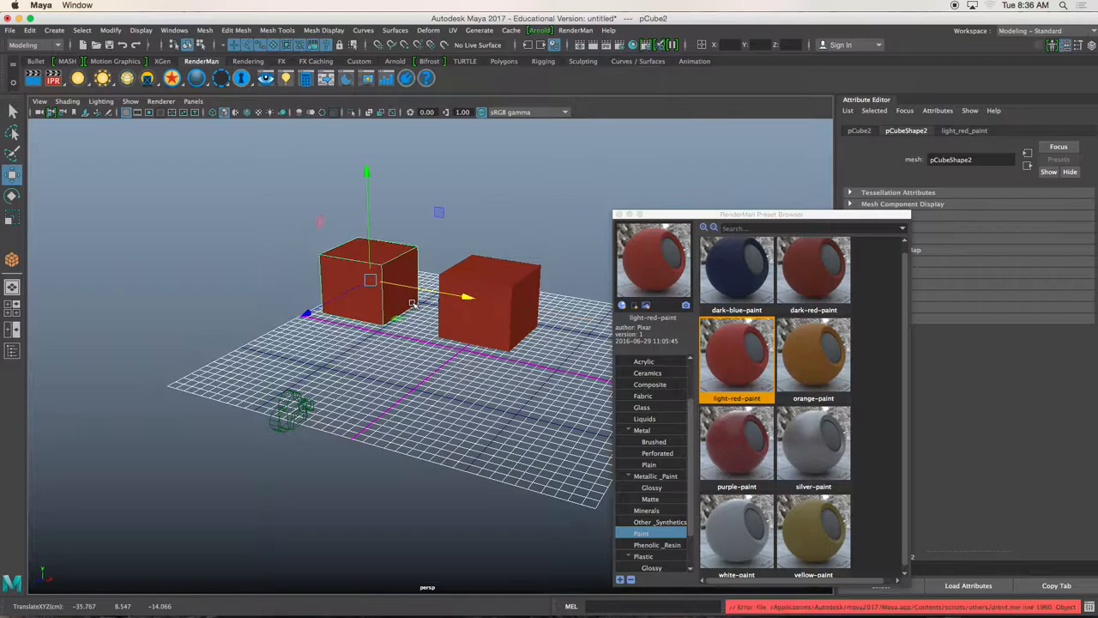
left_click_drag(310, 307, 371, 276)
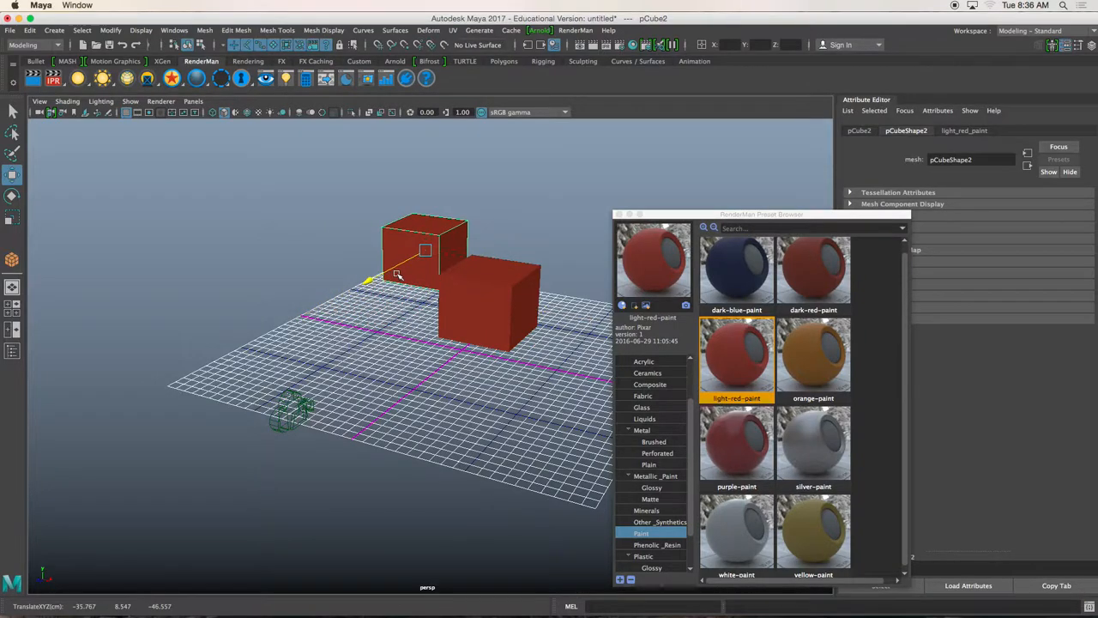
right_click(730, 272)
left_click(776, 277)
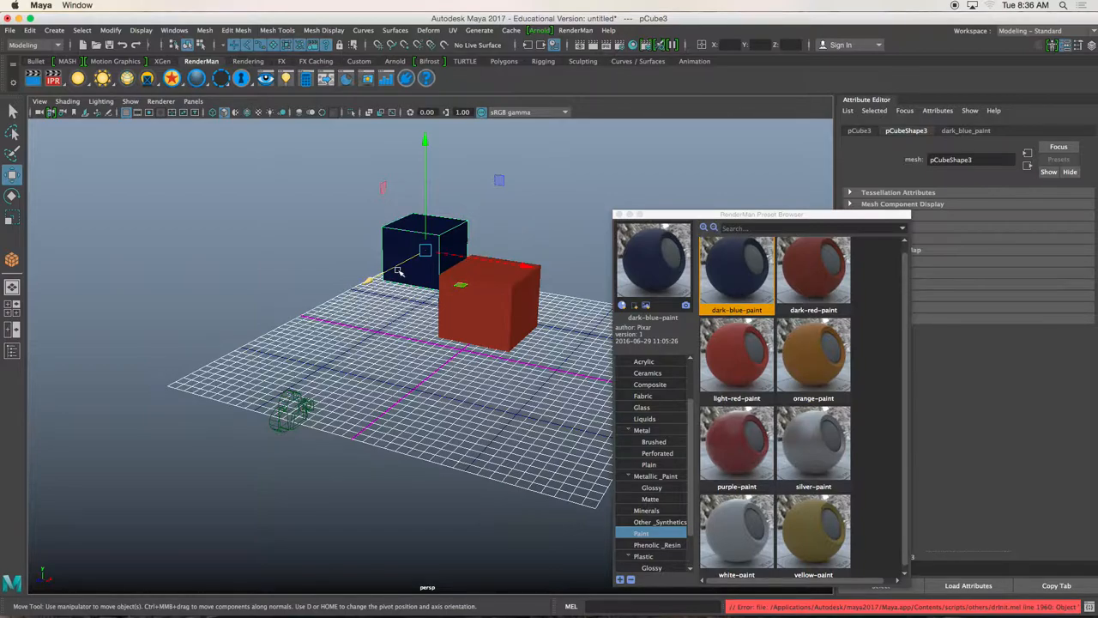
Place a duplicate of the blue cube farther back at about X 15, Z -127 and assign it the orange-paint preset.
mouse_move(399, 265)
left_mouse_down()
mouse_move(478, 233)
mouse_move(631, 228)
mouse_move(519, 254)
left_mouse_up()
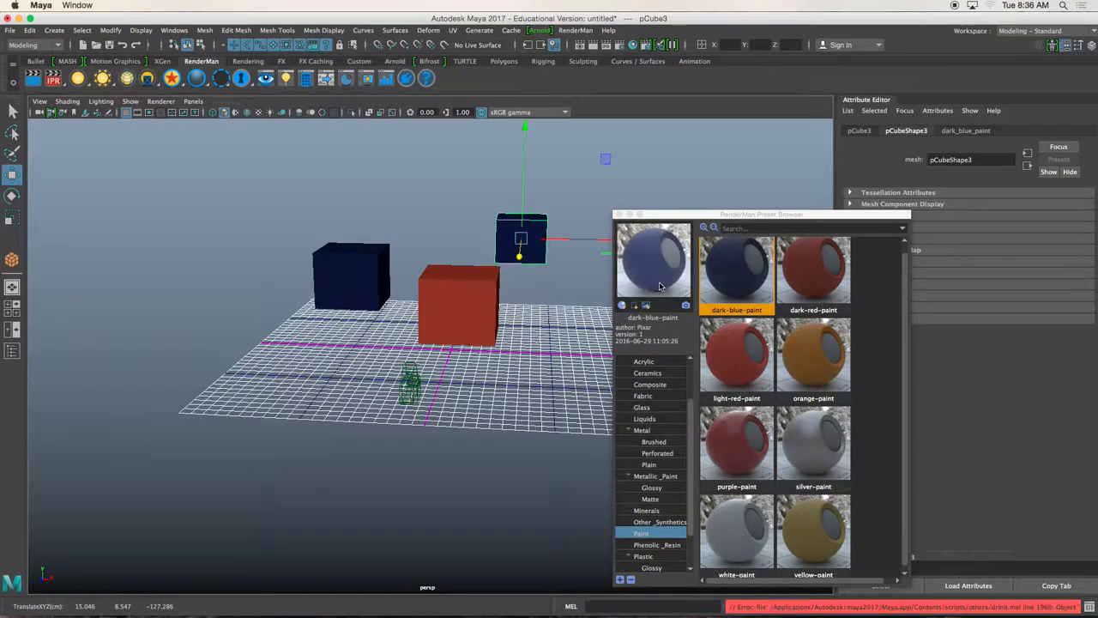
right_click(811, 356)
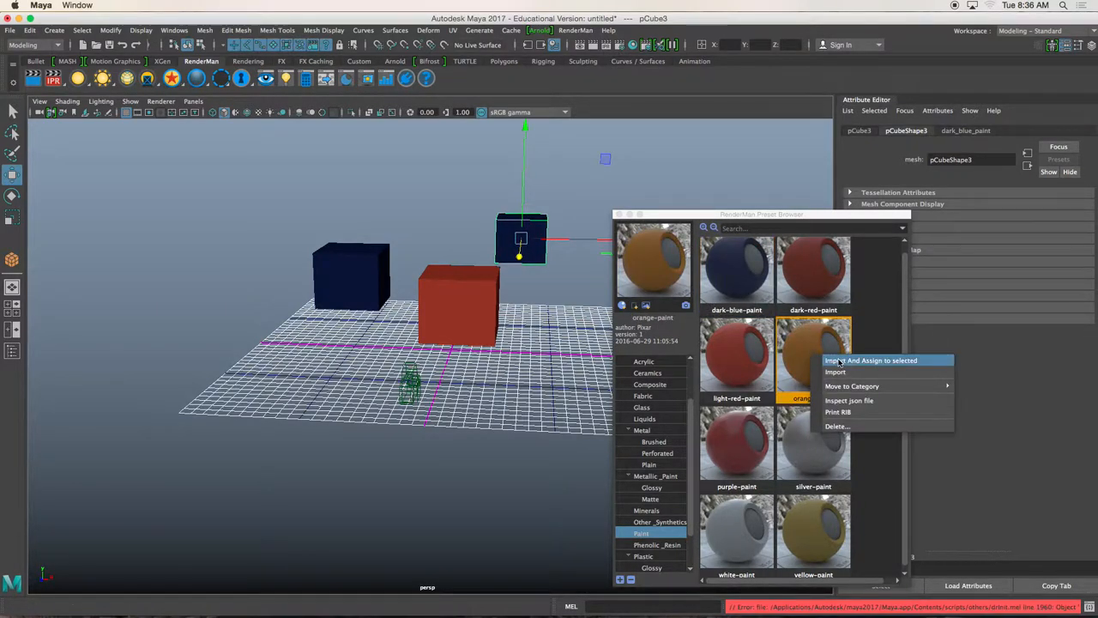
left_click(870, 360)
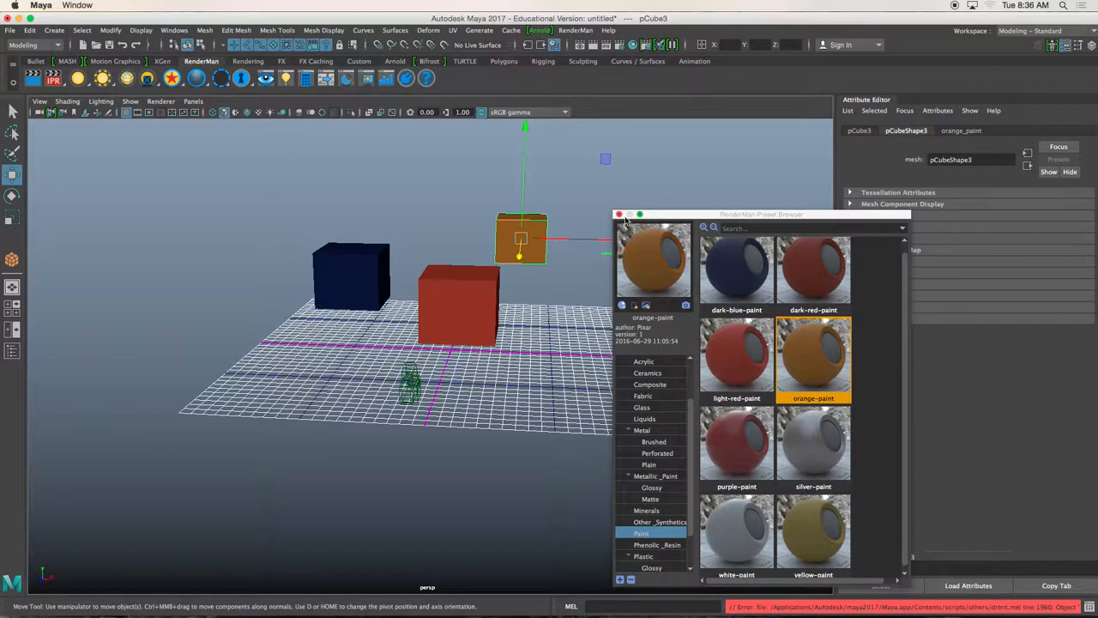
Create a large polygon plane as a floor extending well beyond the grid under the cubes.
left_click(54, 31)
mouse_move(201, 83)
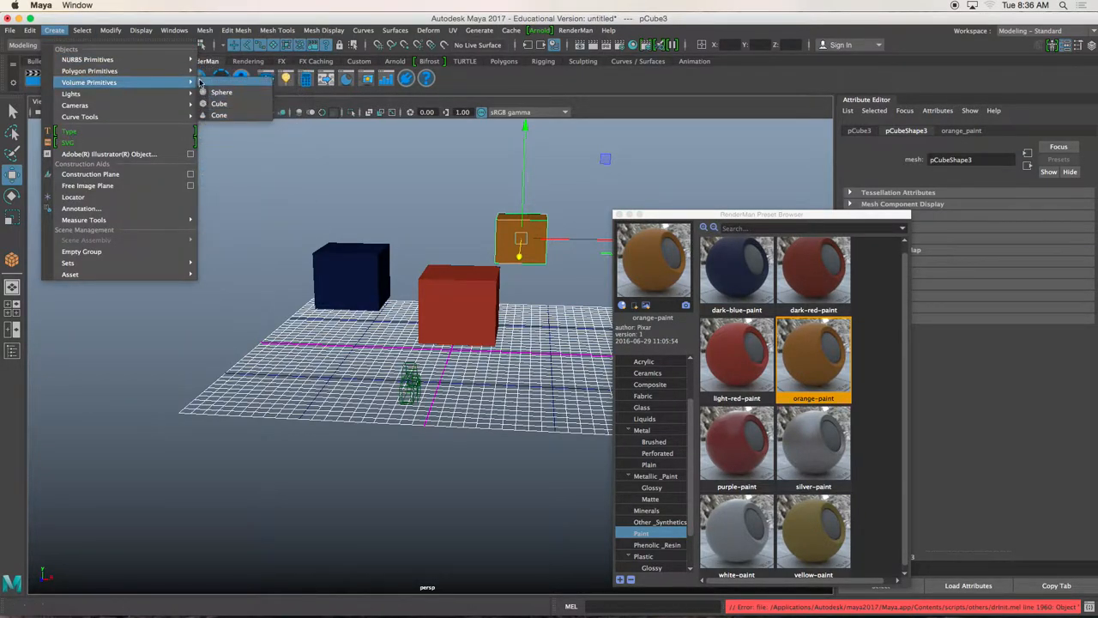
left_click(230, 126)
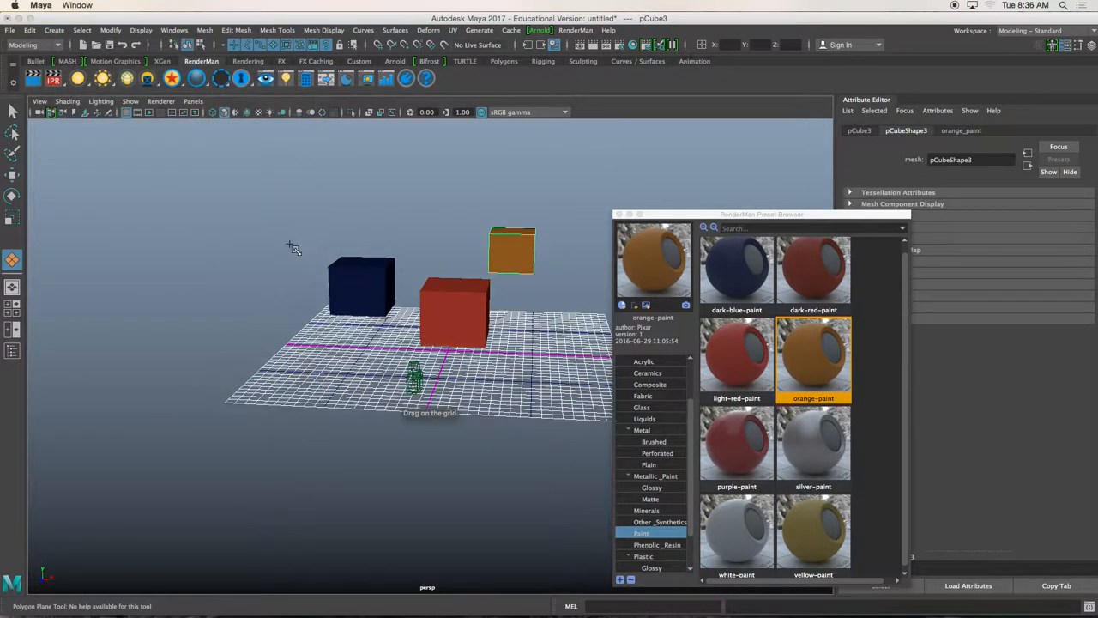
left_click_drag(290, 245, 292, 256, "alt")
mouse_move(184, 170)
left_mouse_down()
mouse_move(650, 464)
mouse_move(1066, 615)
mouse_move(1052, 608)
left_mouse_up()
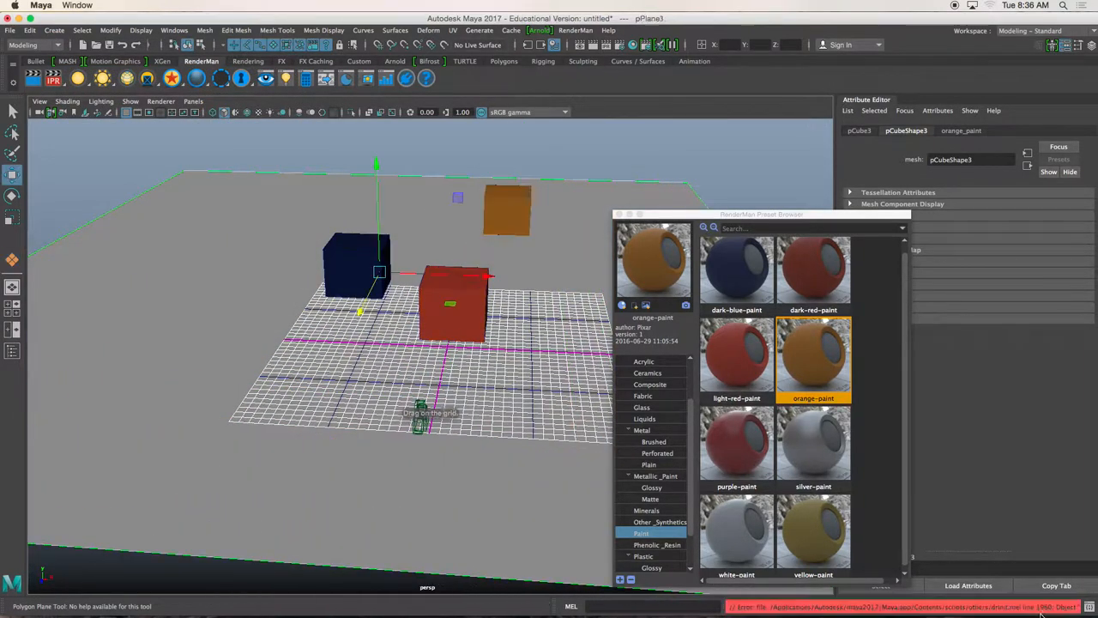
Assign the silver-paint preset to the floor plane and close the RenderMan Preset Browser.
scroll(822, 471, "down", 1)
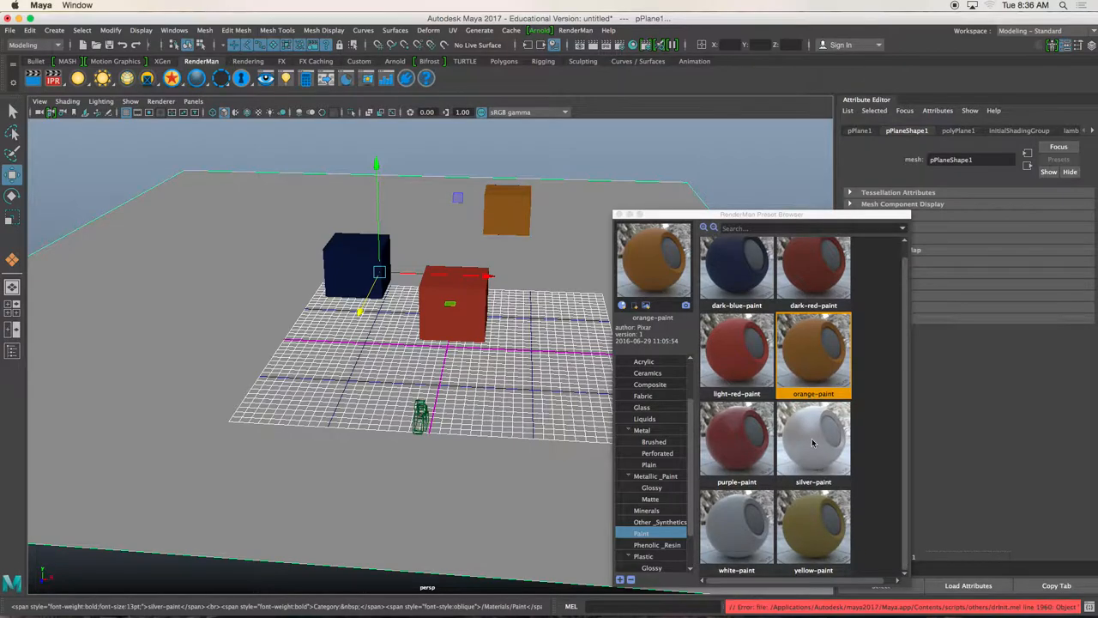
right_click(821, 438)
left_click(844, 440)
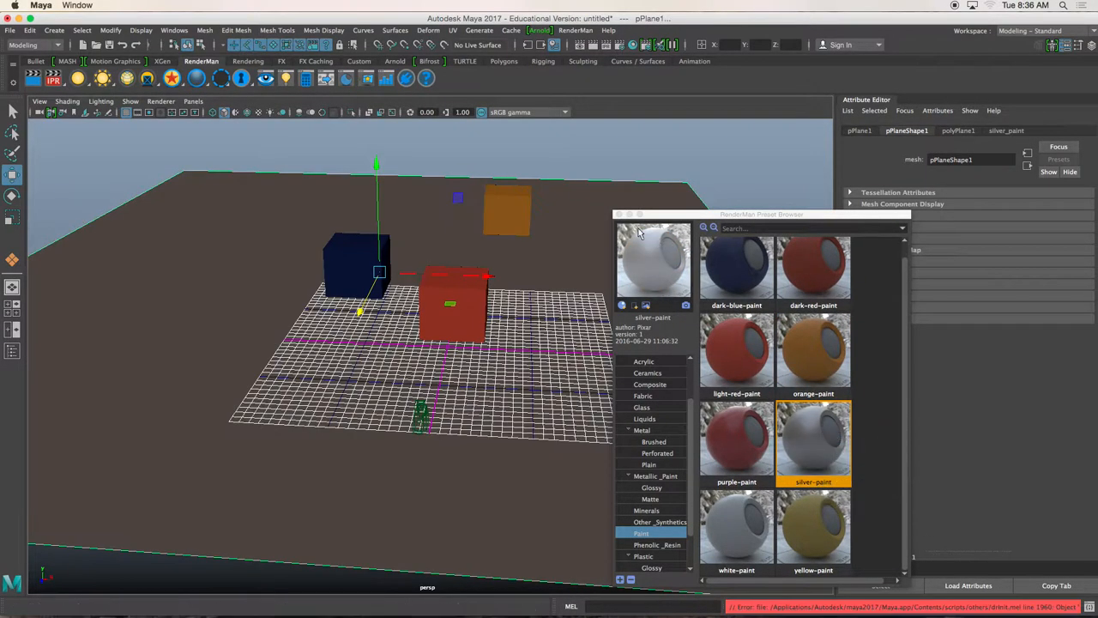
left_click(619, 215)
left_click(535, 154)
left_click_drag(534, 155, 439, 238, "alt")
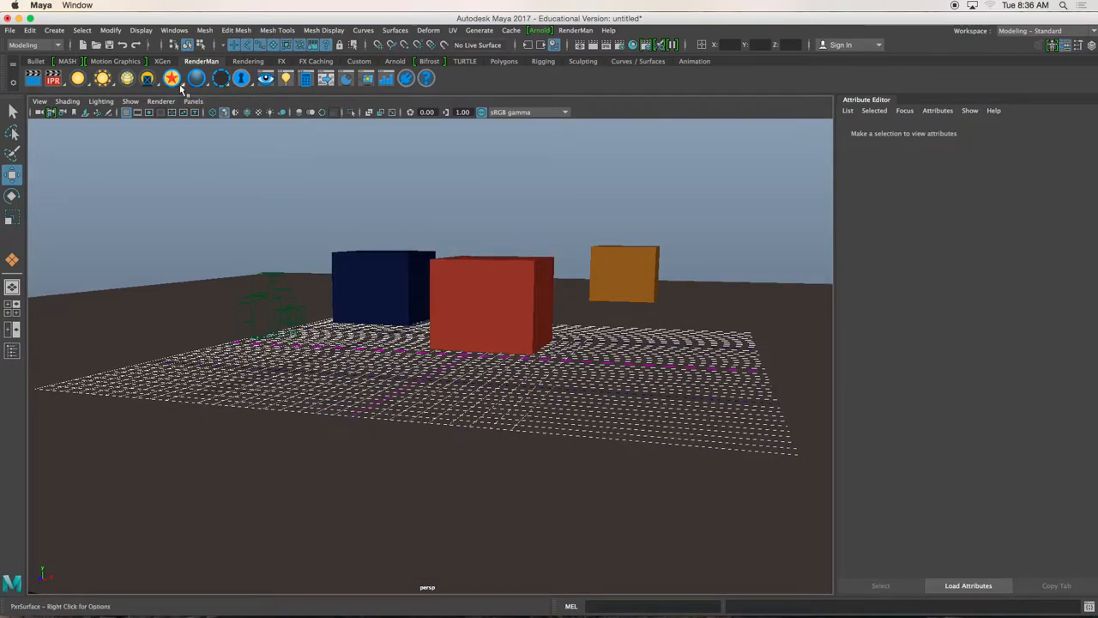
Add a PxrDomeLight to the scene and preview the lighting with a RenderMan IPR render.
right_click(110, 84)
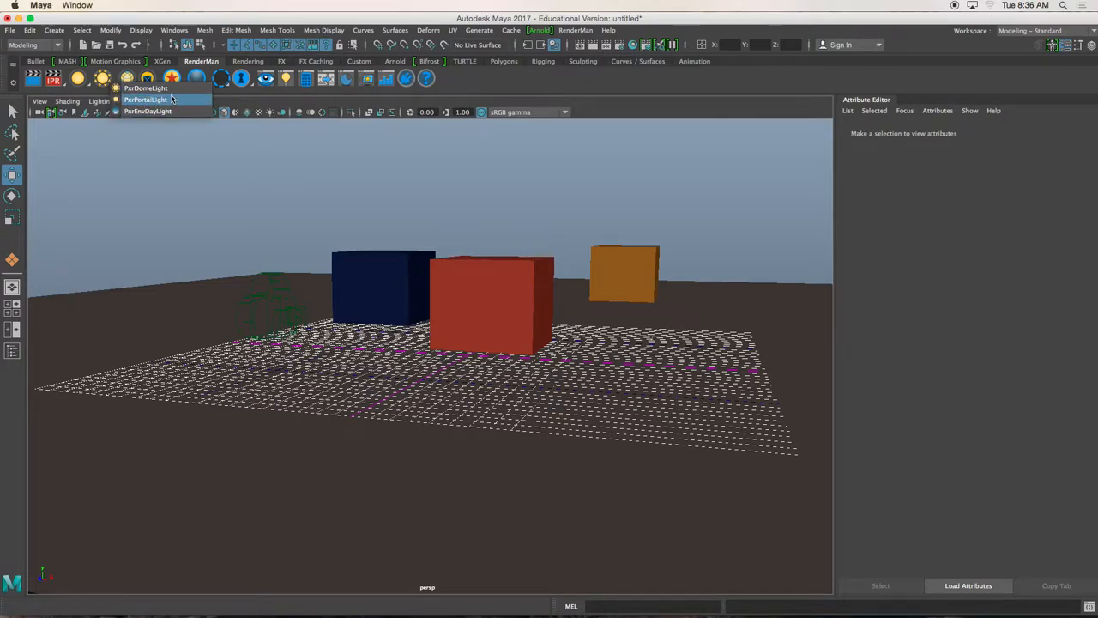
left_click(146, 88)
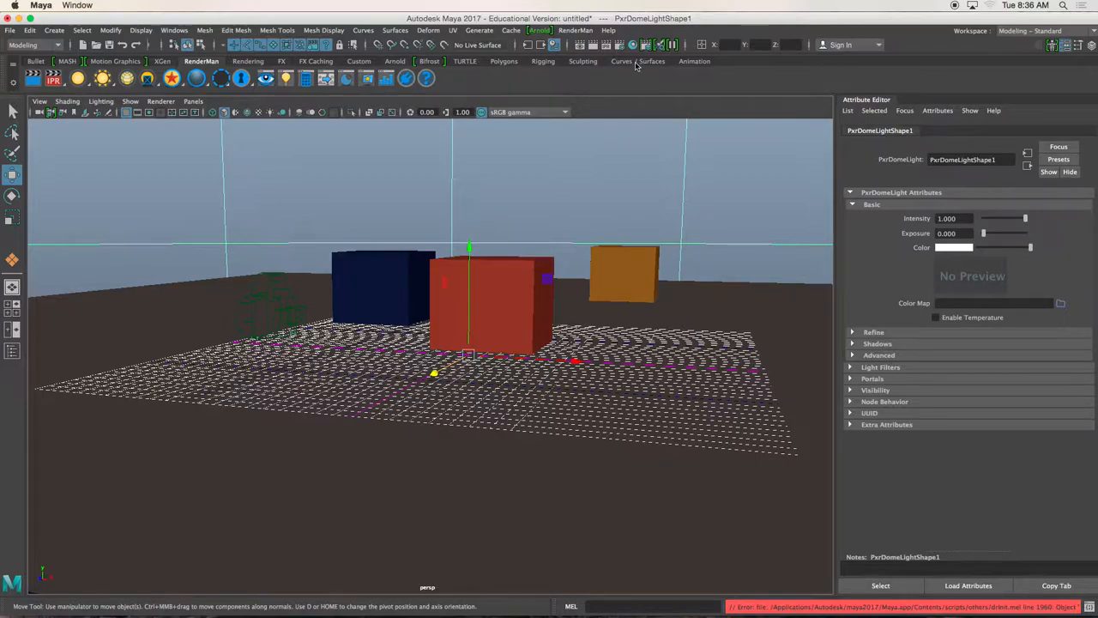
left_click(563, 33)
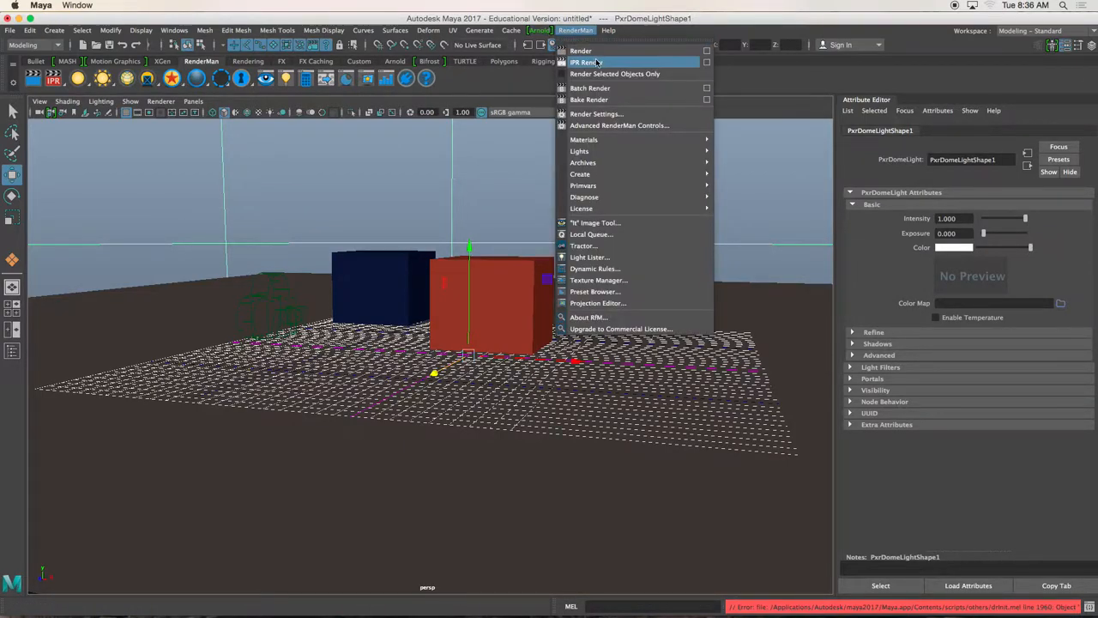
left_click(502, 115)
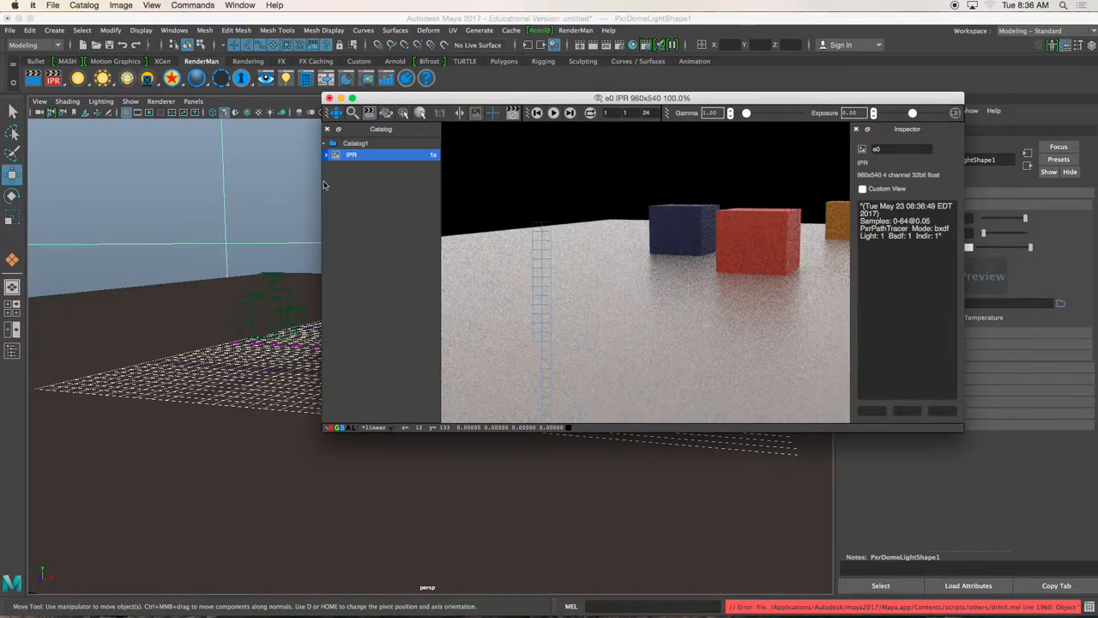
left_click(330, 99)
left_click(523, 322)
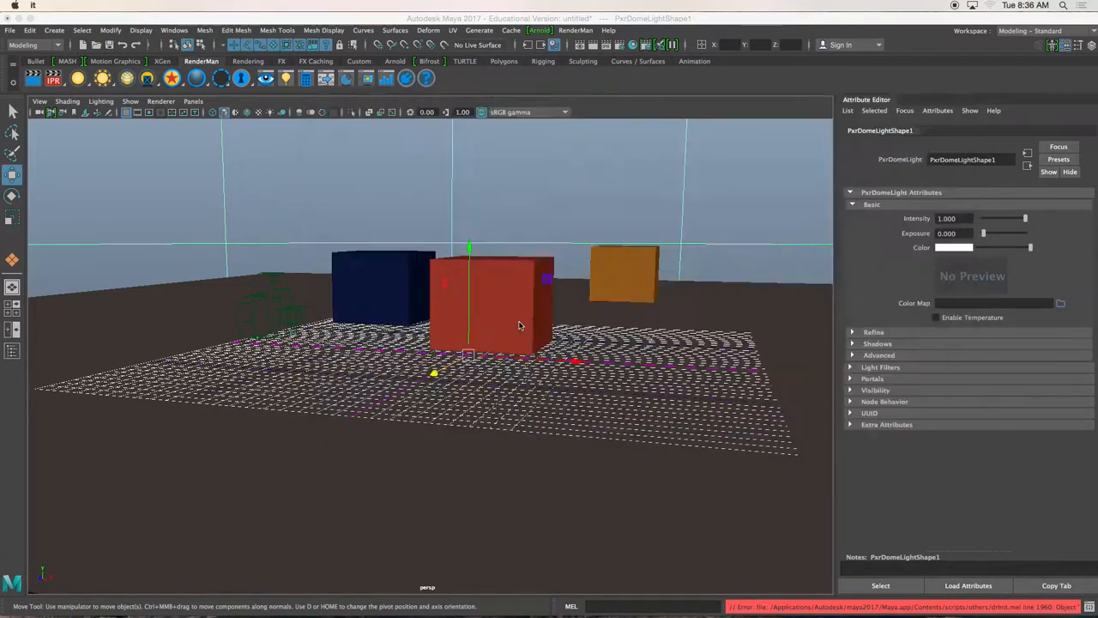
Examine the placement of the blue, red and orange cubes by selecting them one after another.
left_click_drag(577, 259, 285, 267, "alt")
left_click(206, 256)
left_click_drag(206, 256, 226, 262, "alt")
left_click(305, 300)
left_click(421, 299)
left_click(555, 314)
left_click_drag(497, 314, 497, 318, "alt")
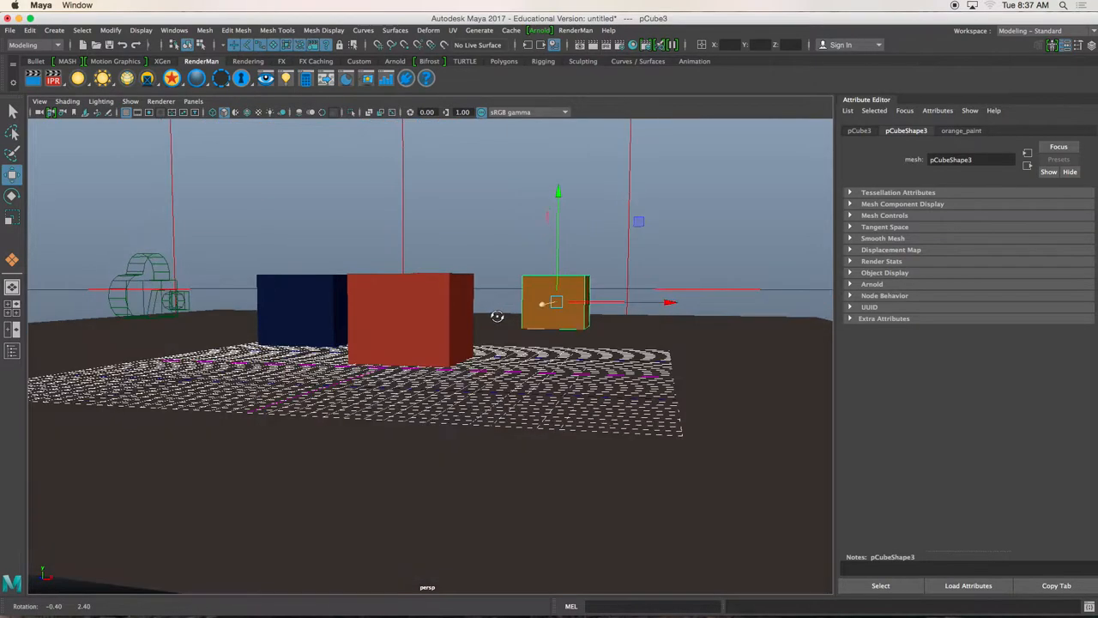
Create a locator at the origin and switch the viewport to wireframe display to see it up close.
left_click(54, 31)
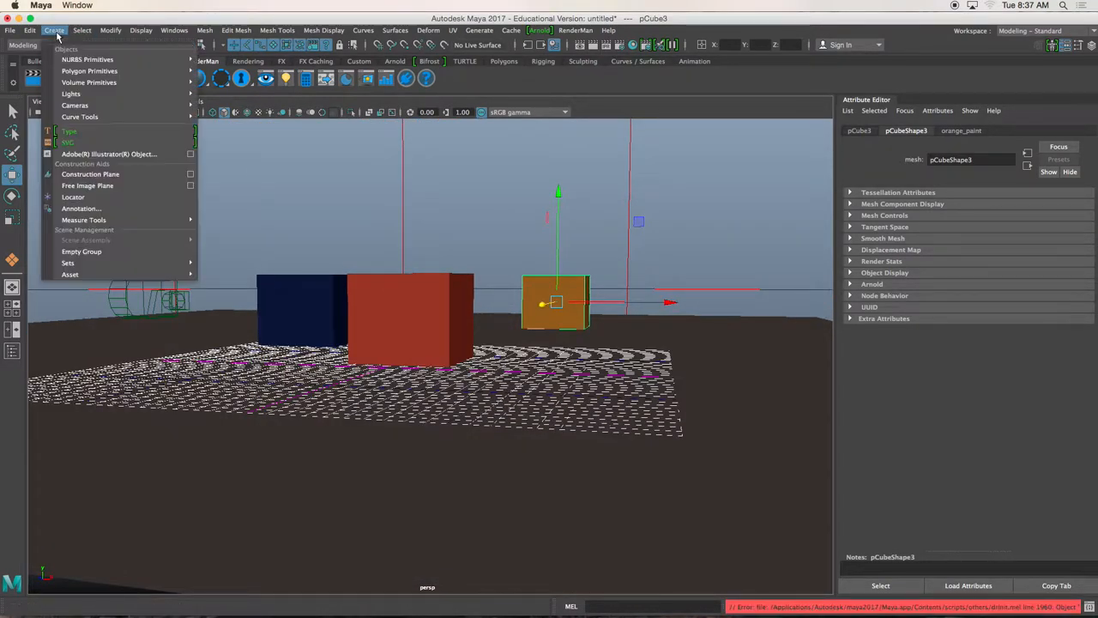
left_click(68, 198)
left_click_drag(347, 369, 433, 369, "alt")
scroll(429, 368, "up", 10)
middle_click_drag(421, 366, 532, 440, "alt")
scroll(530, 439, "up", 8)
middle_click_drag(489, 395, 435, 341, "alt")
scroll(436, 340, "up", 3)
key("4")
left_click_drag(470, 399, 453, 401, "alt")
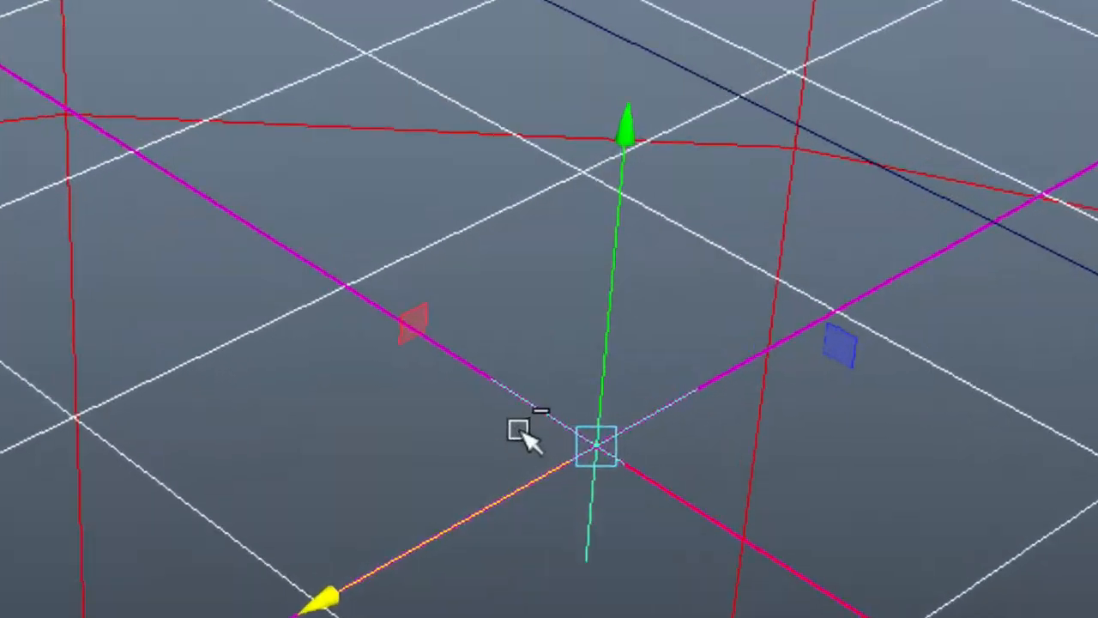
left_click_drag(546, 435, 551, 442, "alt")
Raise the locator slightly above the grid along the Y axis.
left_click(549, 442)
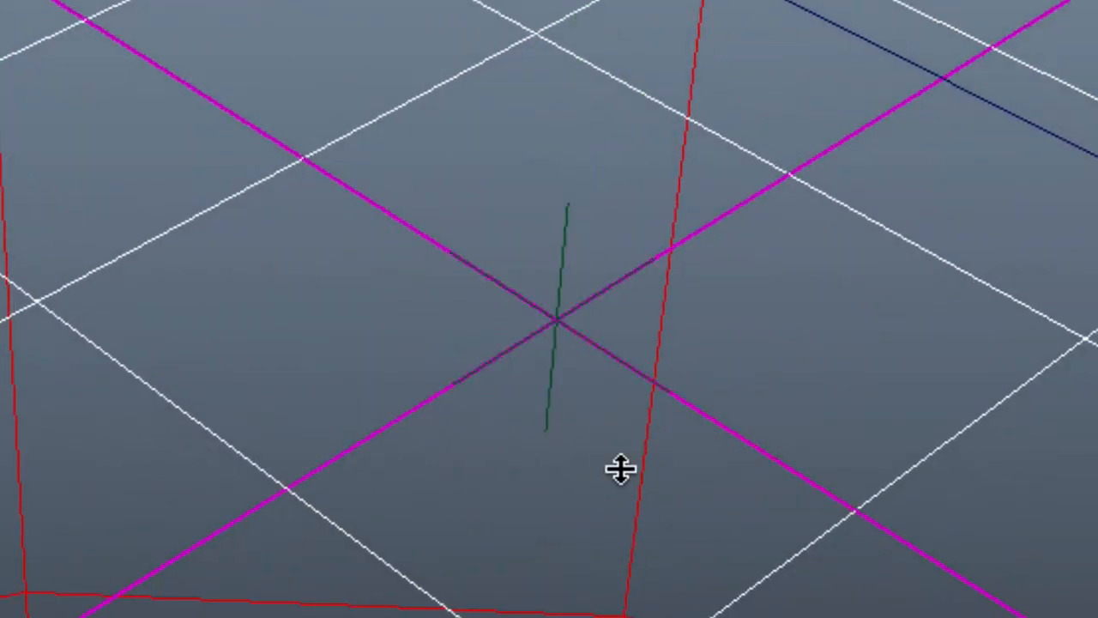
left_click(558, 292)
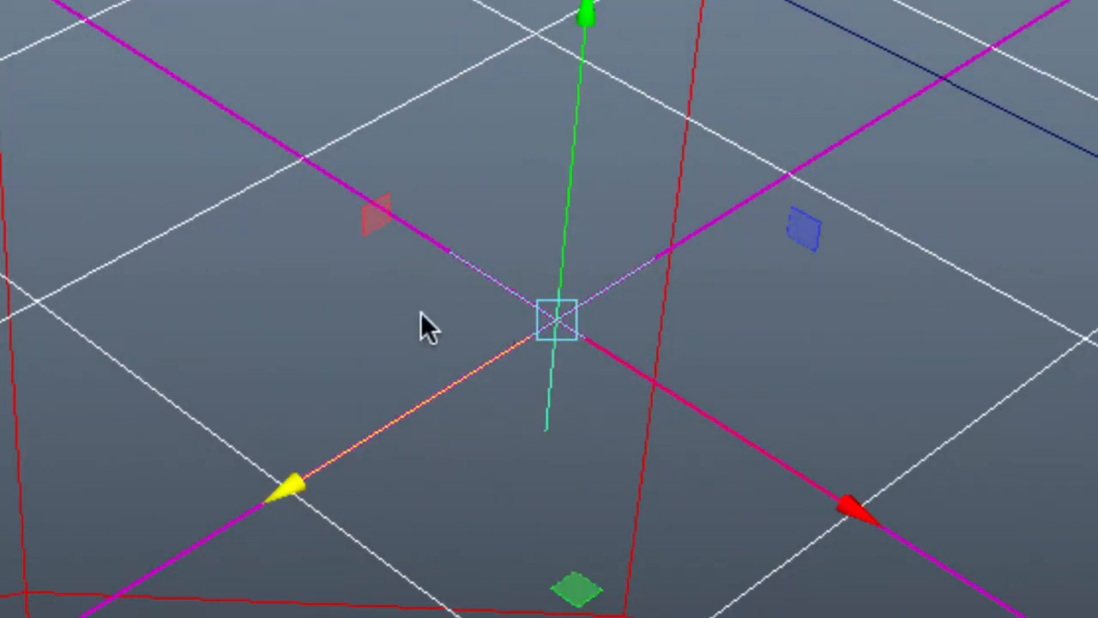
left_click(529, 429)
left_click(566, 257)
left_click_drag(568, 206, 571, 127)
left_click(589, 287)
left_click_drag(589, 286, 590, 248, "alt")
left_click(594, 235)
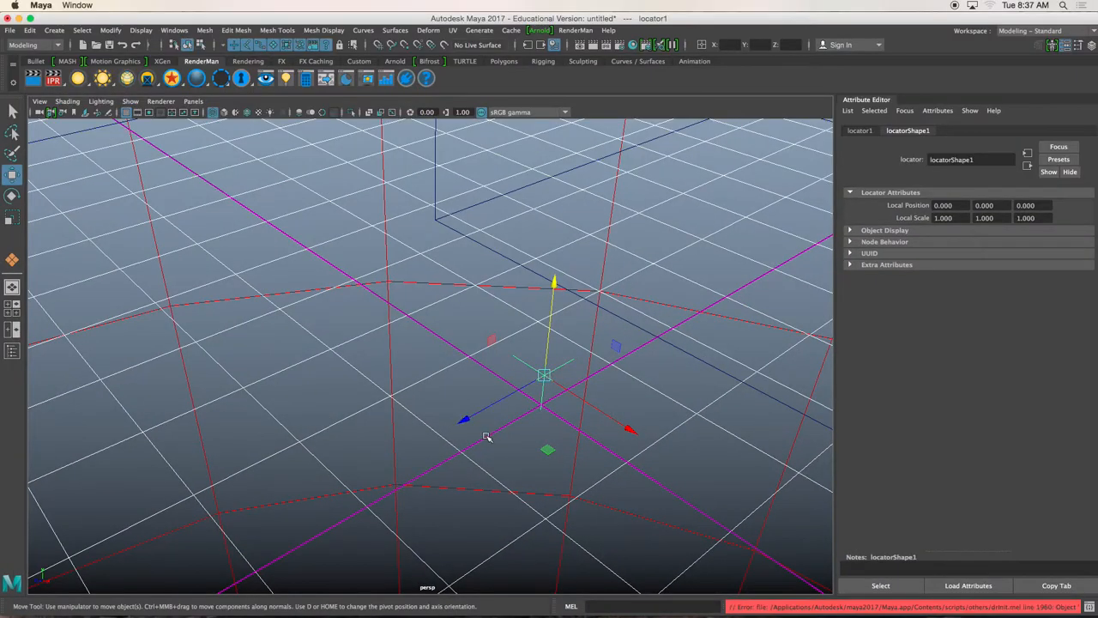
left_click_drag(486, 436, 448, 281, "alt")
scroll(500, 422, "down", 2)
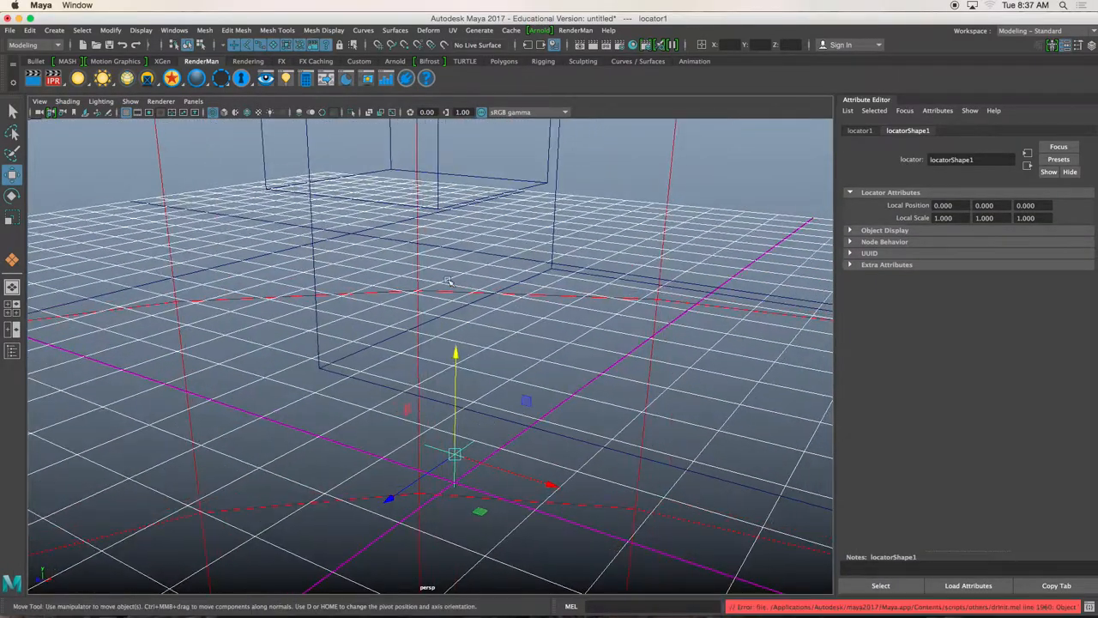
Inspect the scene's object list in an enlarged Outliner, checking for the locator, and close it.
left_click(174, 31)
left_click(211, 159)
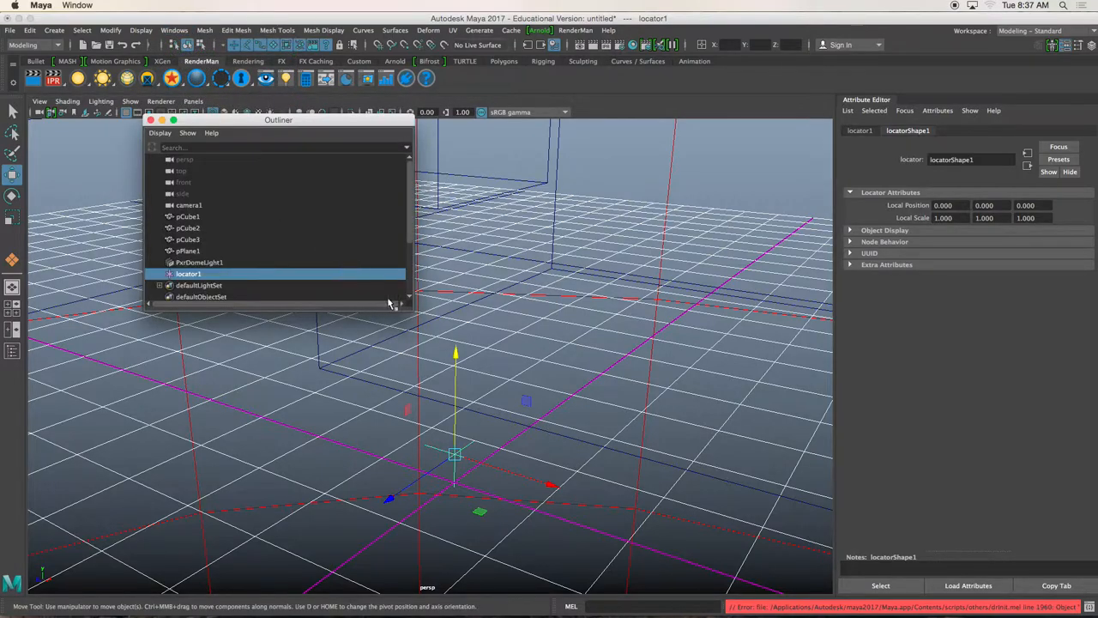
left_click_drag(409, 306, 527, 482)
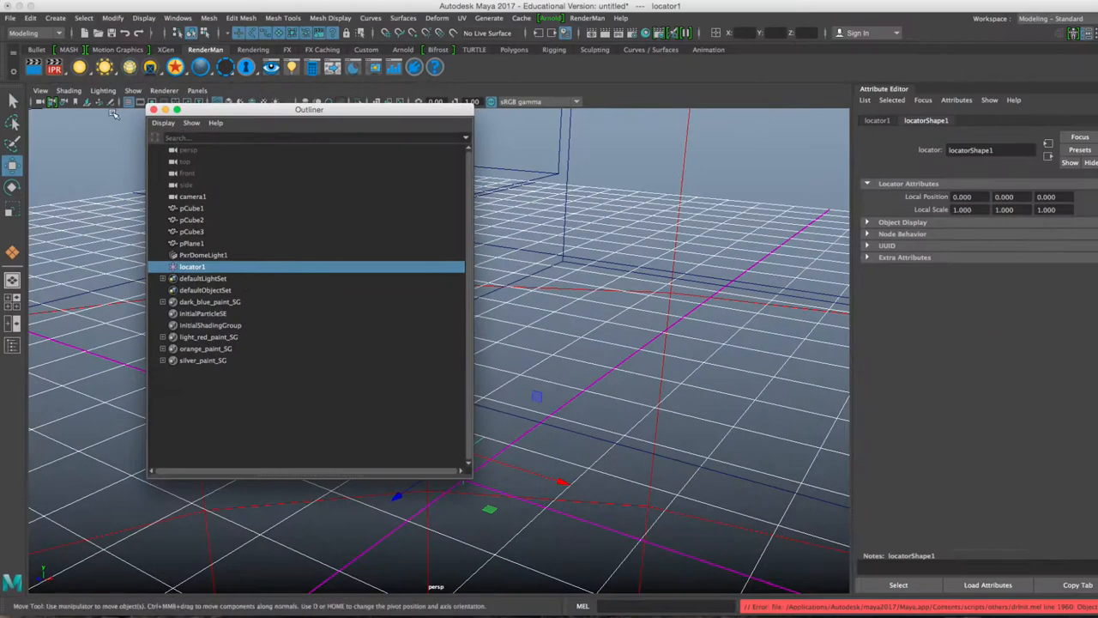
left_click(153, 110)
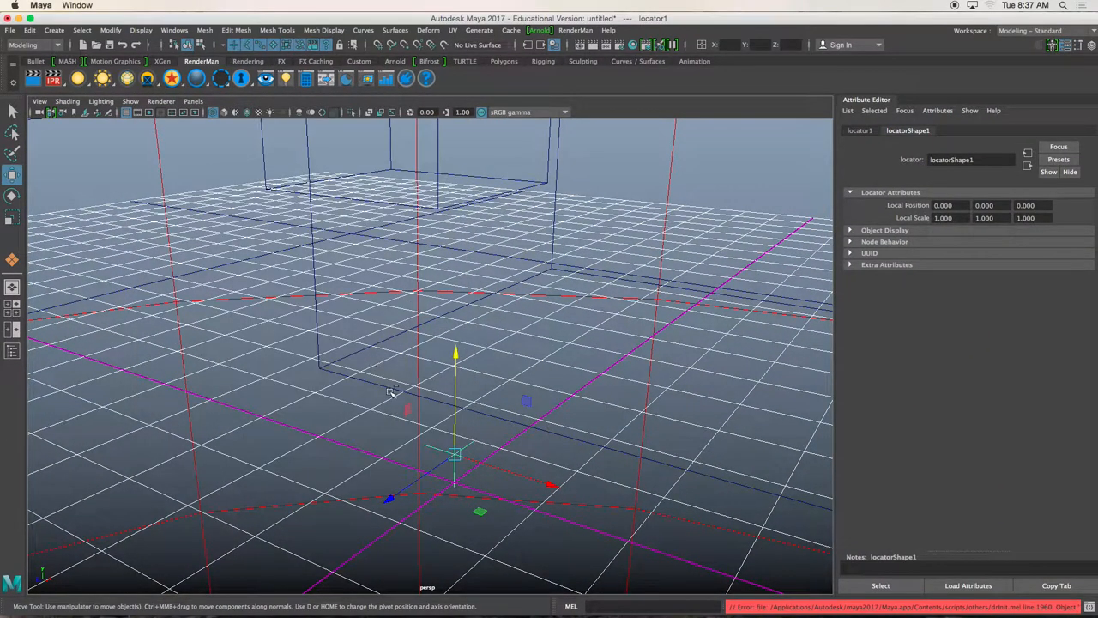
Switch to shaded display and raise the locator about 11.18 units along Y, placing it at the red cube's front face.
key("5")
scroll(446, 392, "down", 5)
left_click_drag(444, 400, 470, 398, "alt")
scroll(459, 403, "down", 5)
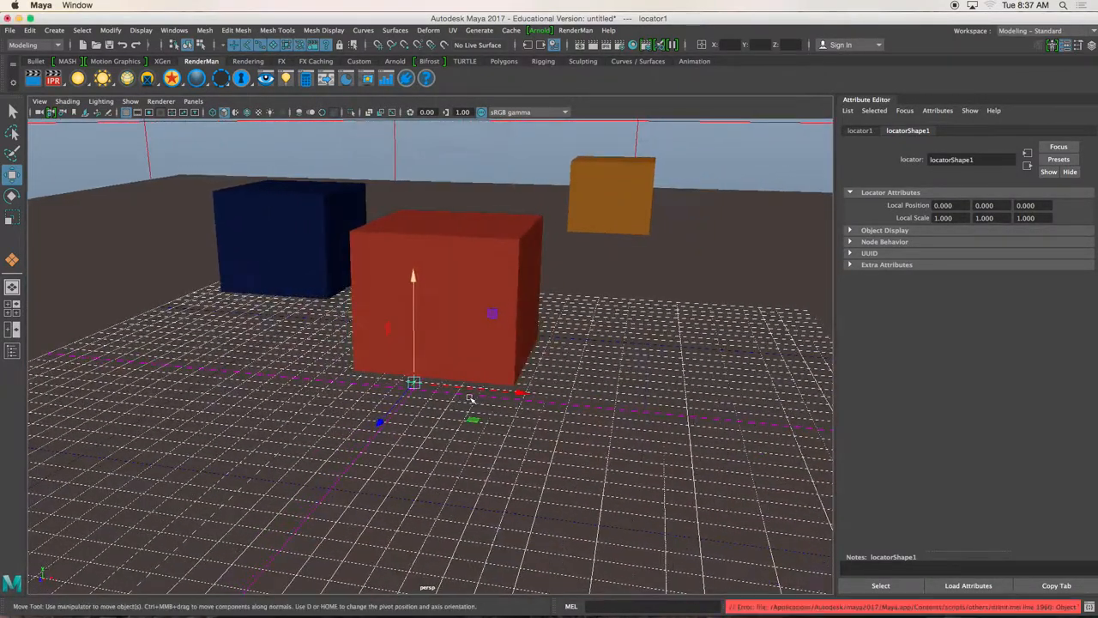
left_click_drag(415, 364, 417, 273)
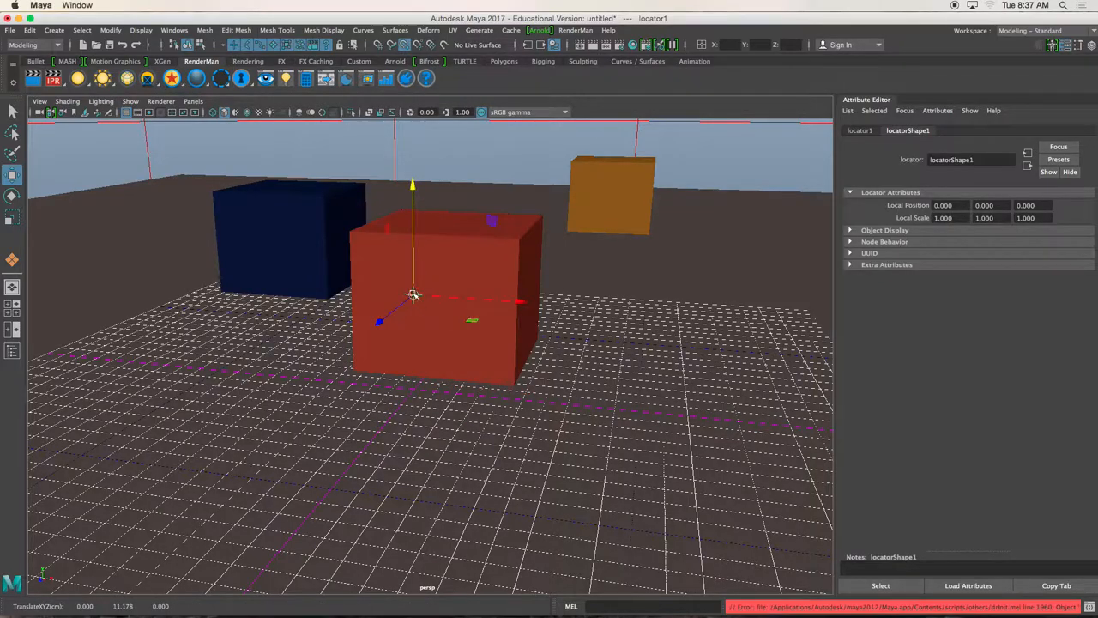
left_click_drag(520, 239, 458, 228, "alt")
left_click_drag(432, 168, 365, 242)
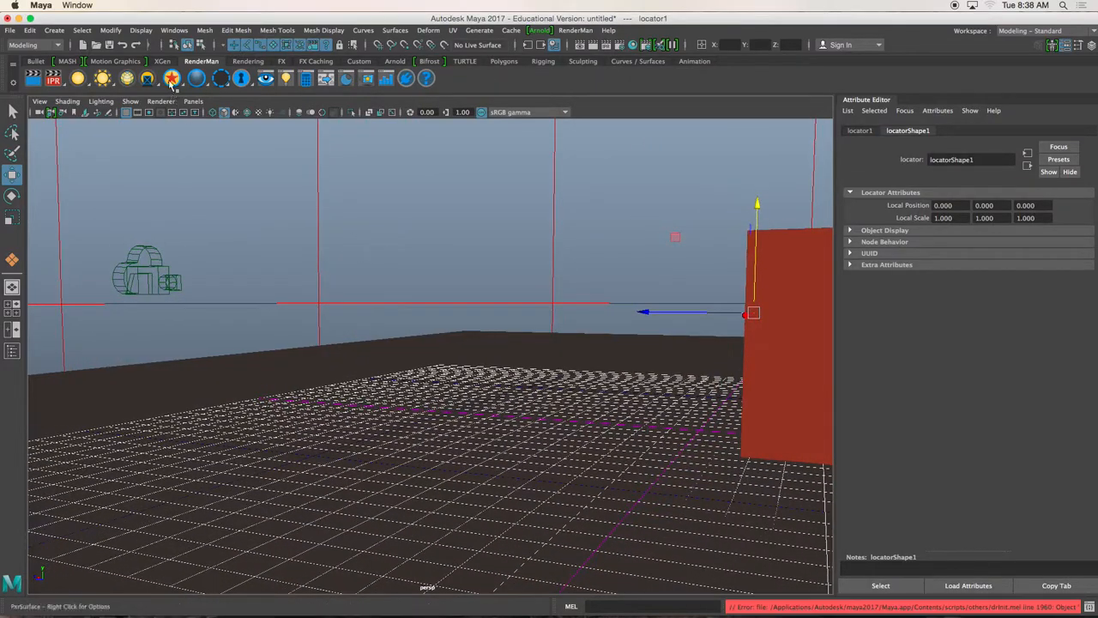
Show Object Details in the viewport's heads-up display for the selected locator.
left_click(141, 31)
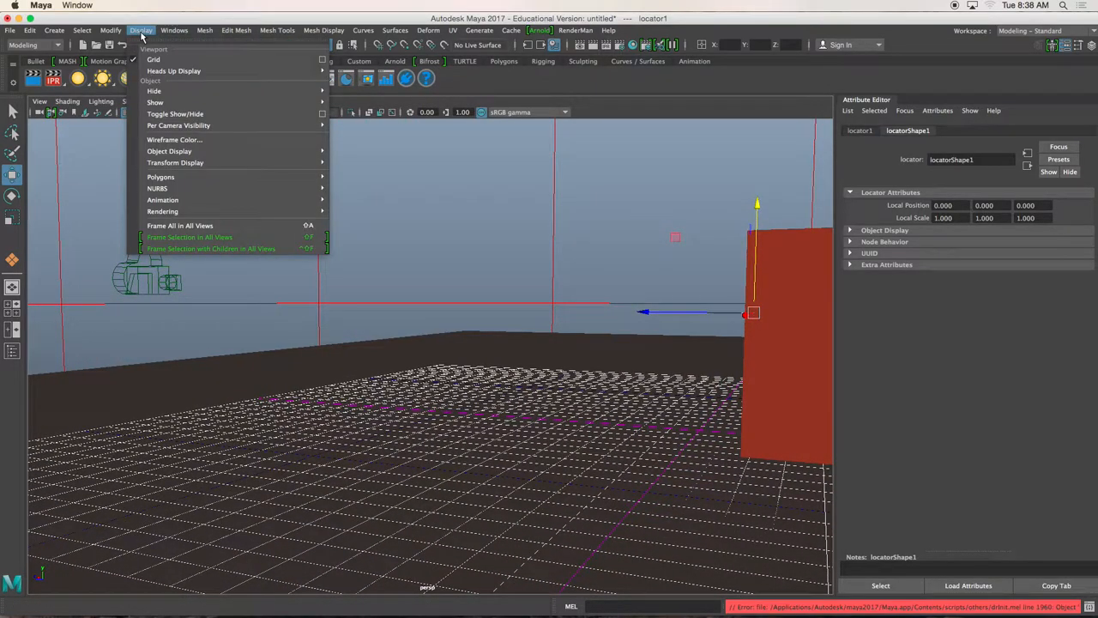
mouse_move(155, 74)
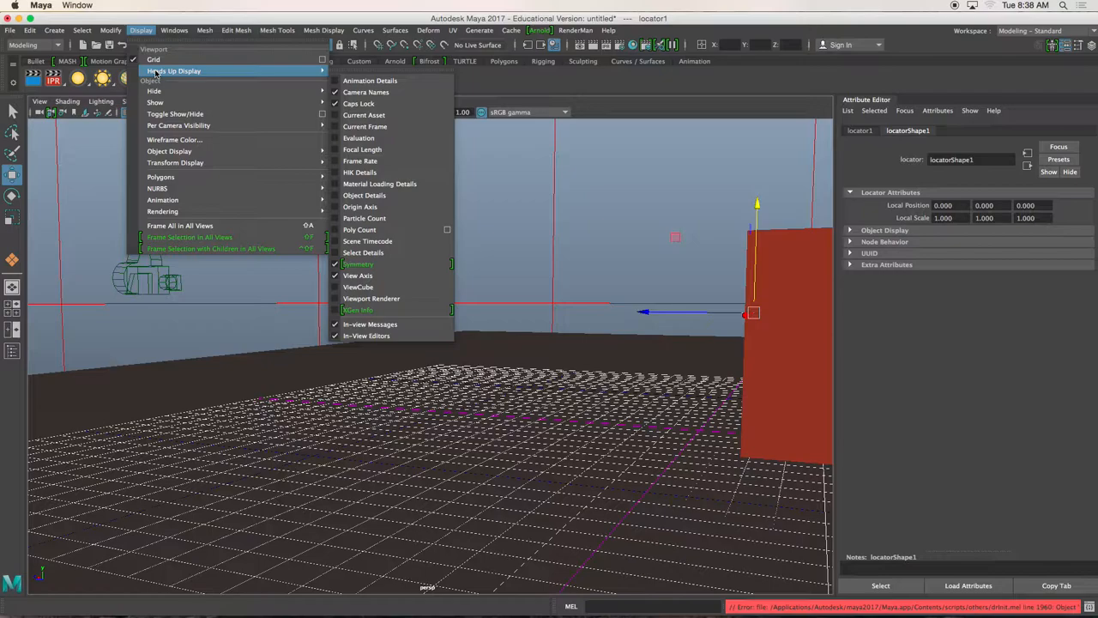
left_click(365, 196)
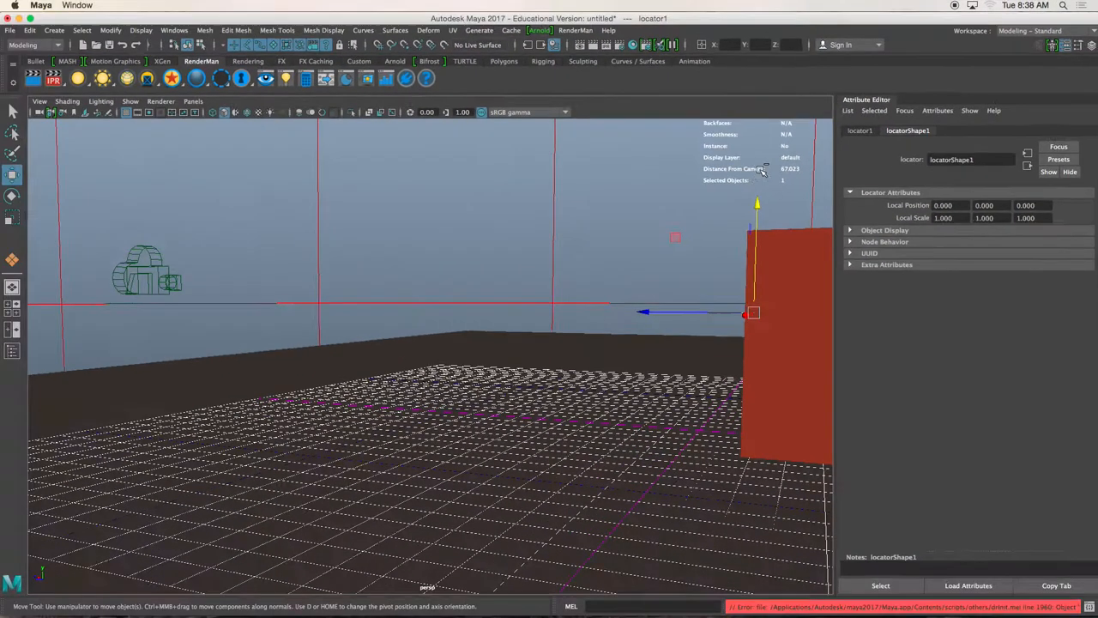
Select the scene's render camera and make the viewport look through it.
left_click_drag(348, 315, 367, 320, "alt")
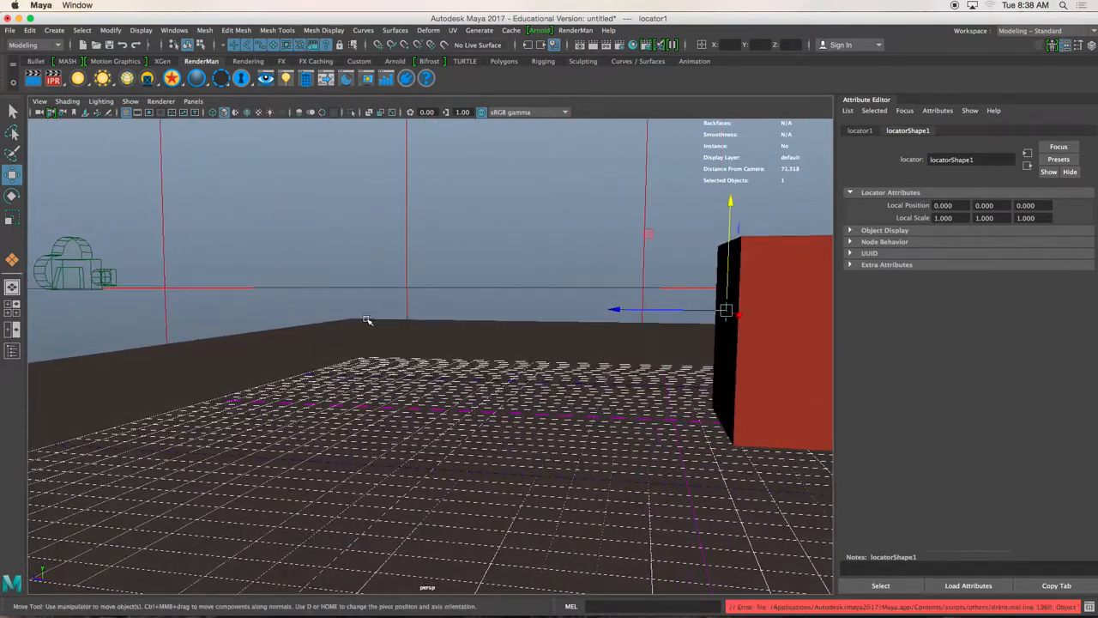
left_click(105, 262)
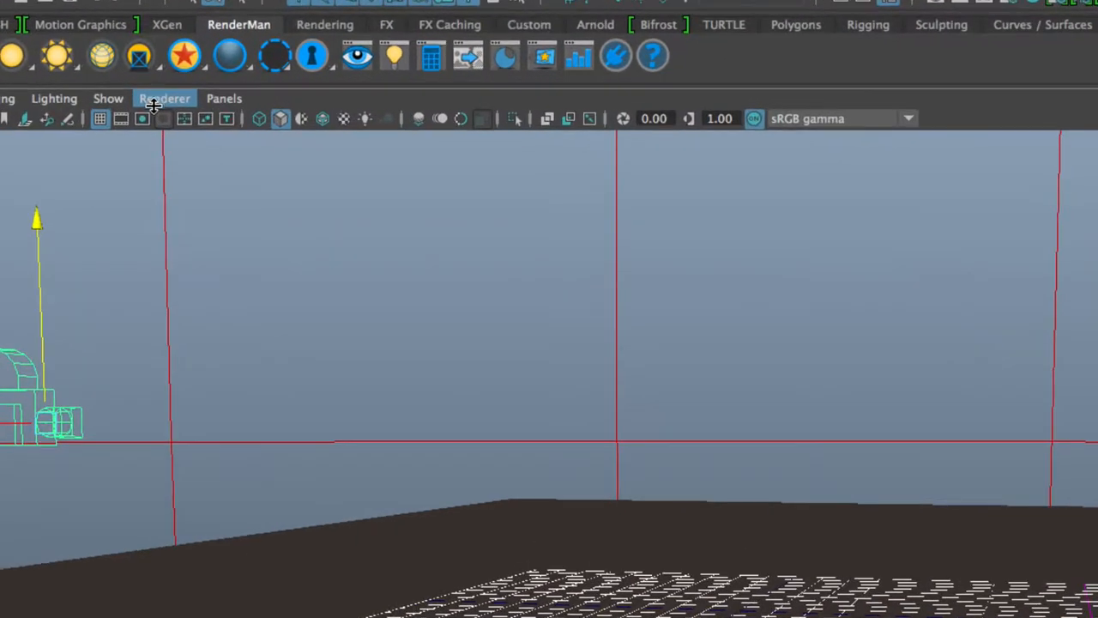
left_click(192, 102)
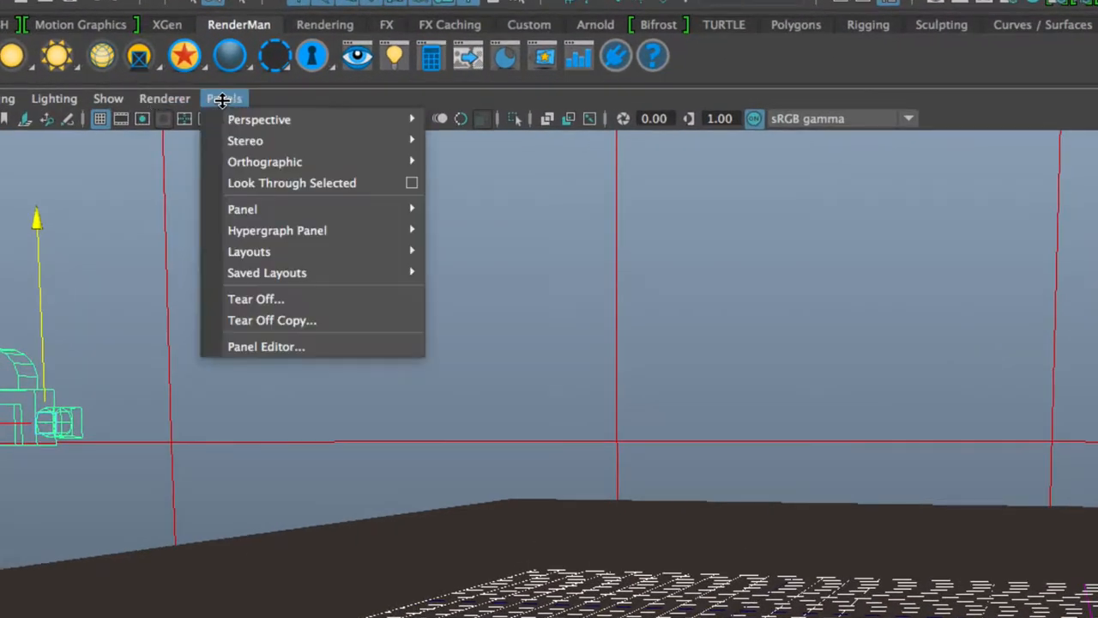
left_click(241, 183)
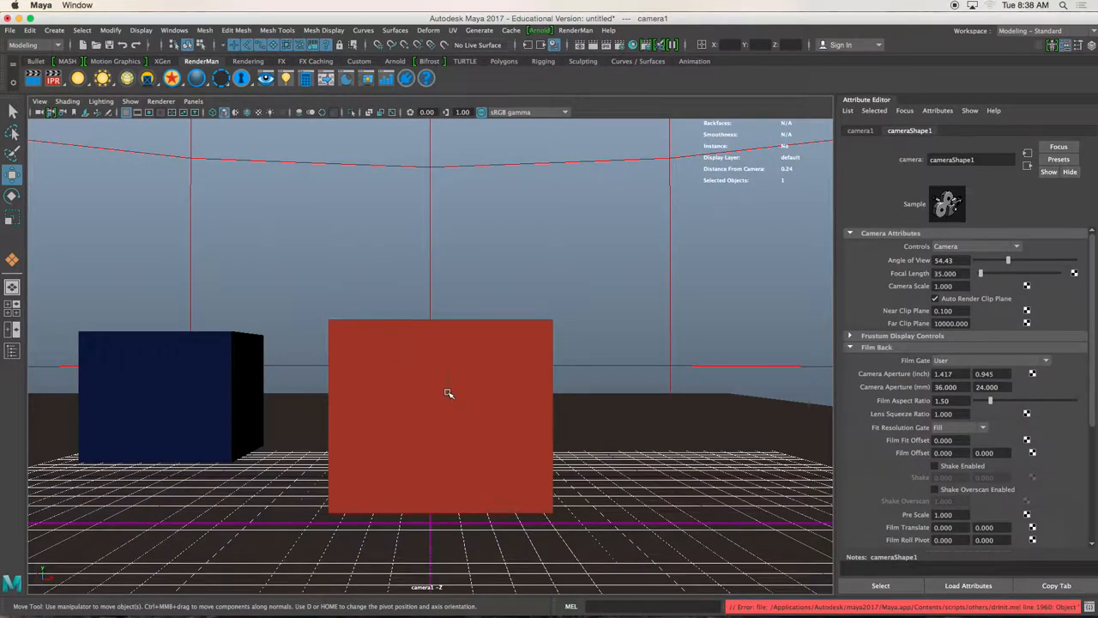
Select the locator, show the resolution gate and orbit the camera so that all three cubes fall within the frame.
left_click(447, 391)
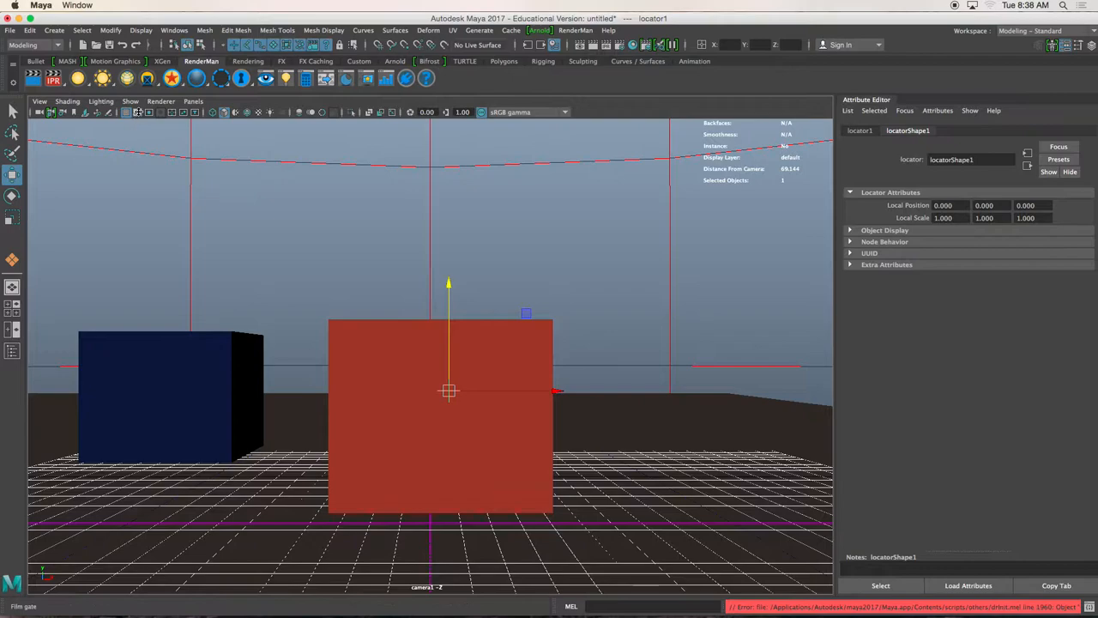
left_click(149, 113)
left_click(147, 113)
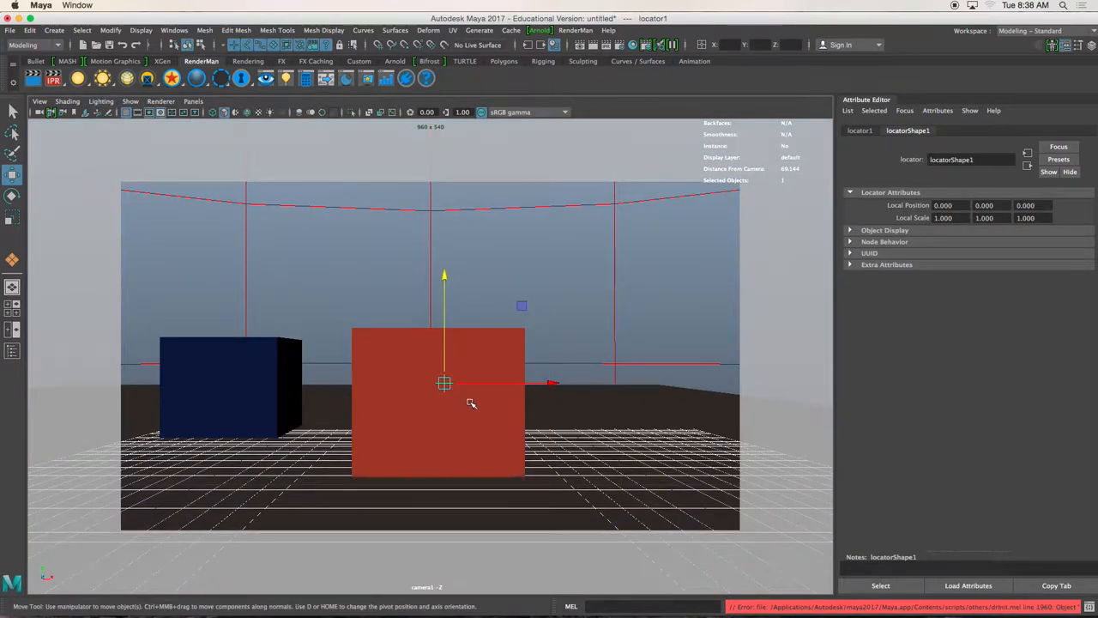
left_click_drag(473, 403, 408, 414, "alt")
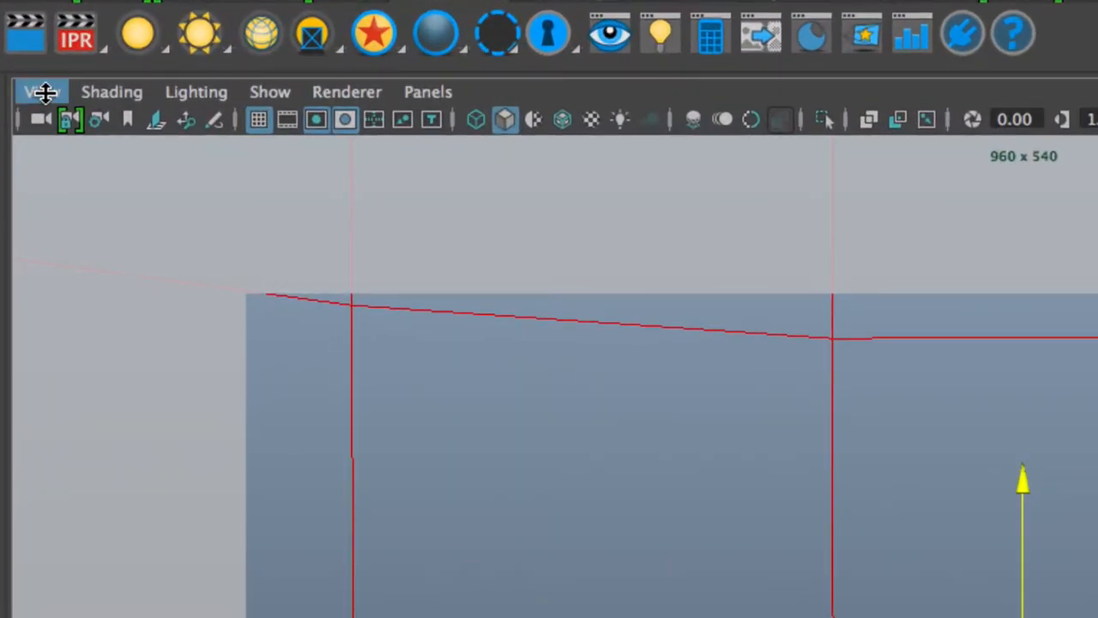
Enable Depth of Field on the render camera and set its Focus Distance to 94.116.
left_click(44, 92)
left_click(76, 145)
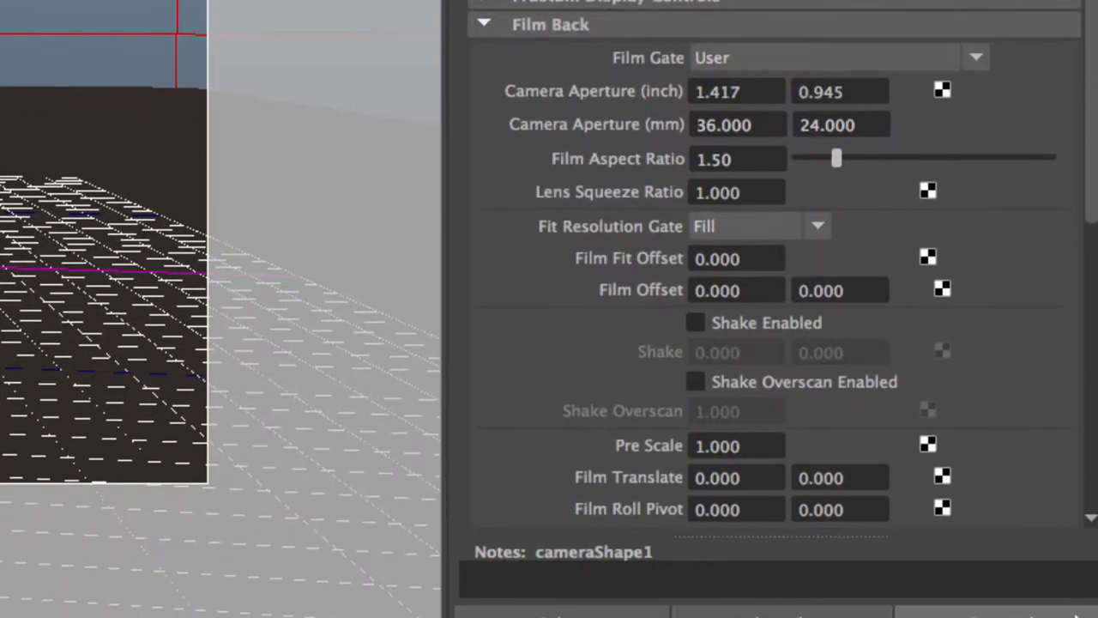
scroll(964, 419, "down", 5)
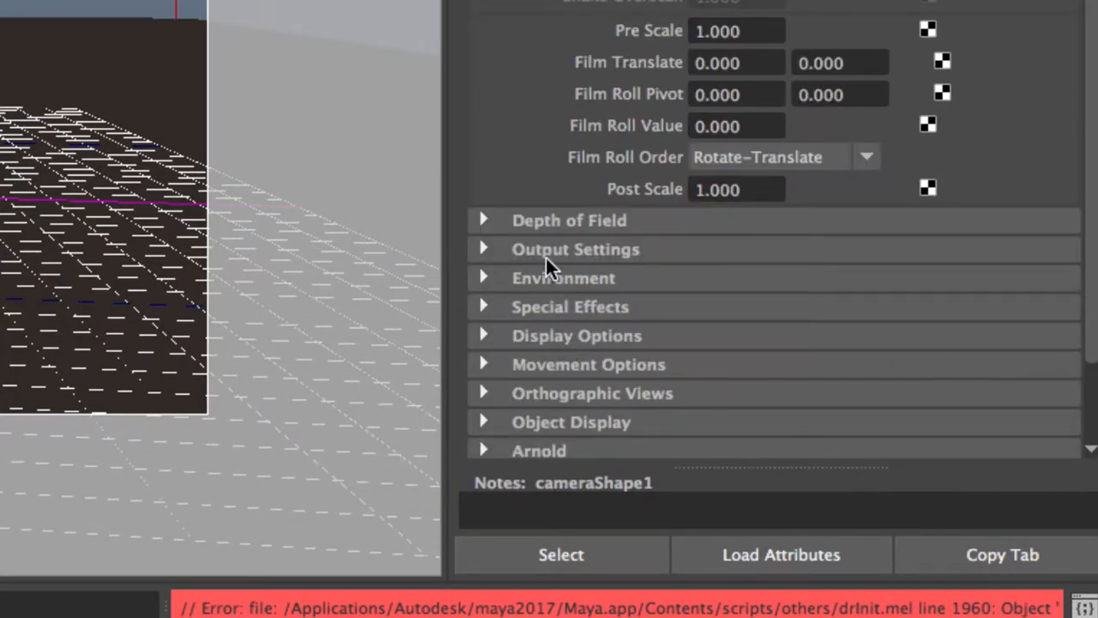
left_click(566, 222)
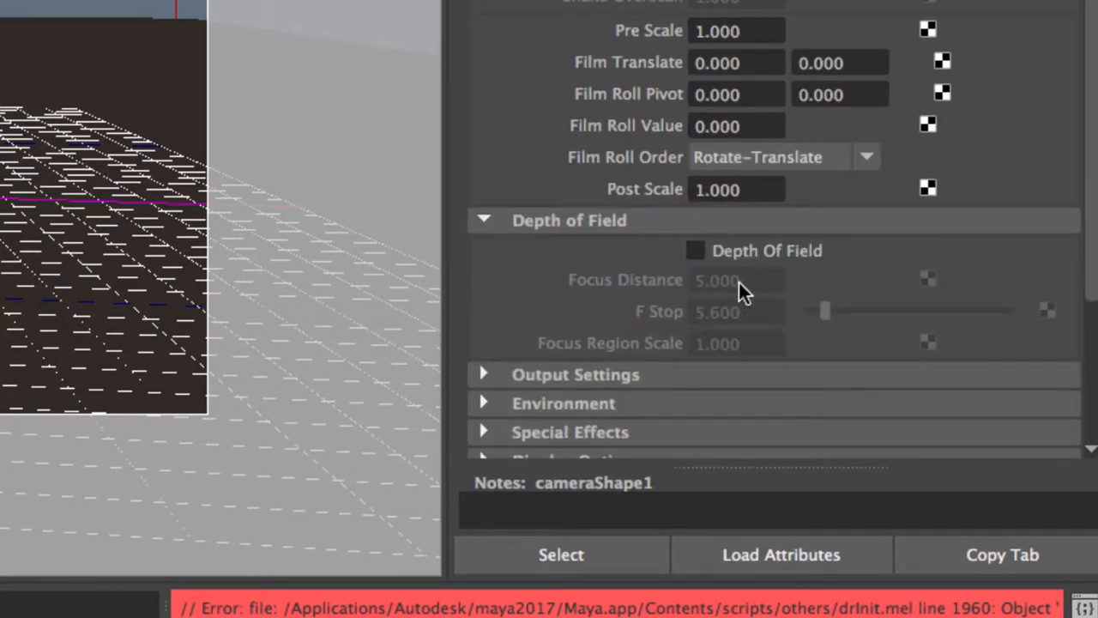
left_click(695, 251)
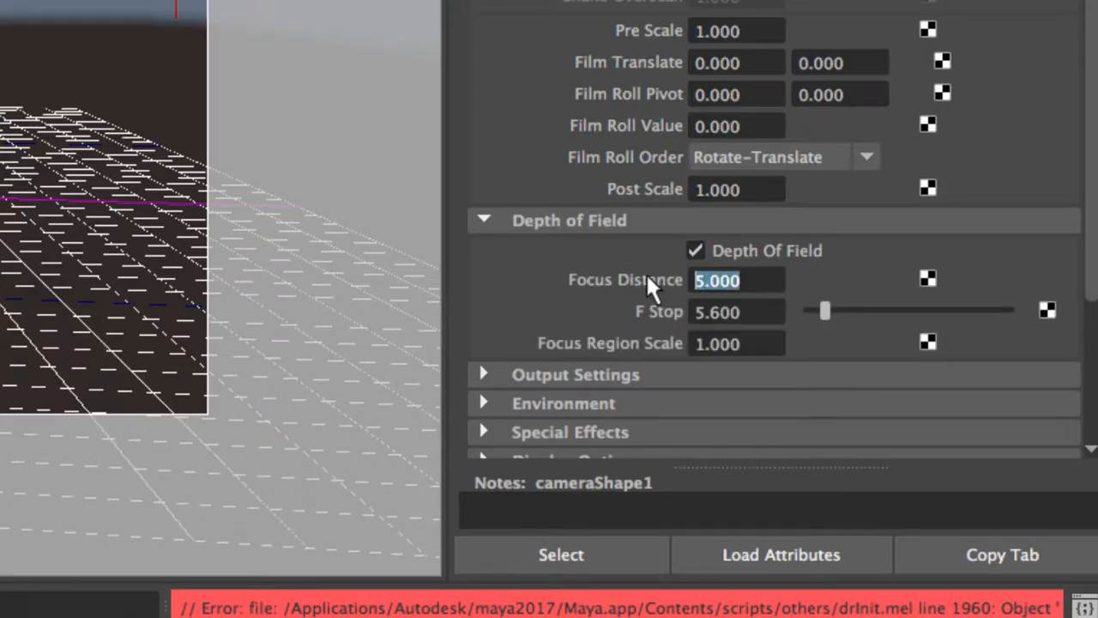
type("94.116")
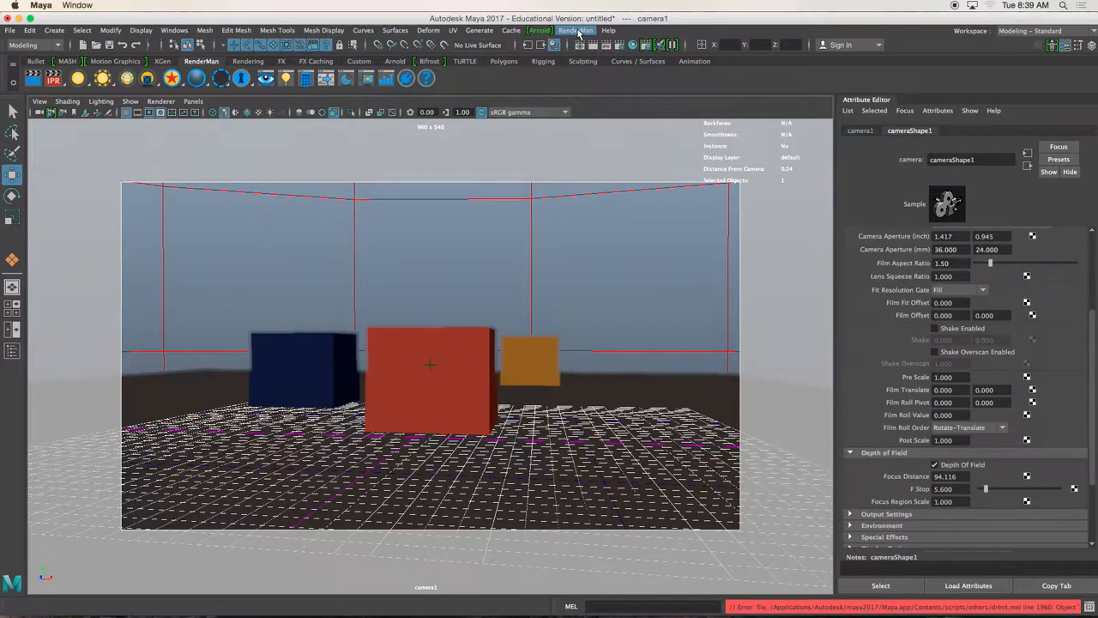
Start a RenderMan IPR render of the camera view and move the render window clear of the camera attributes.
left_click(578, 32)
left_click(583, 59)
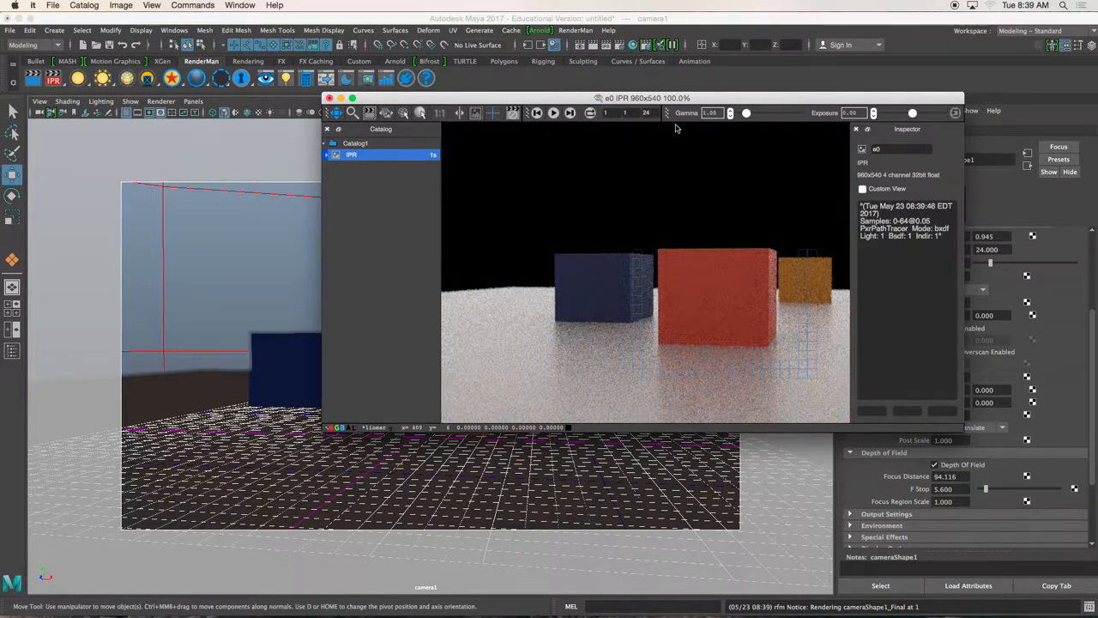
left_click_drag(702, 100, 533, 122)
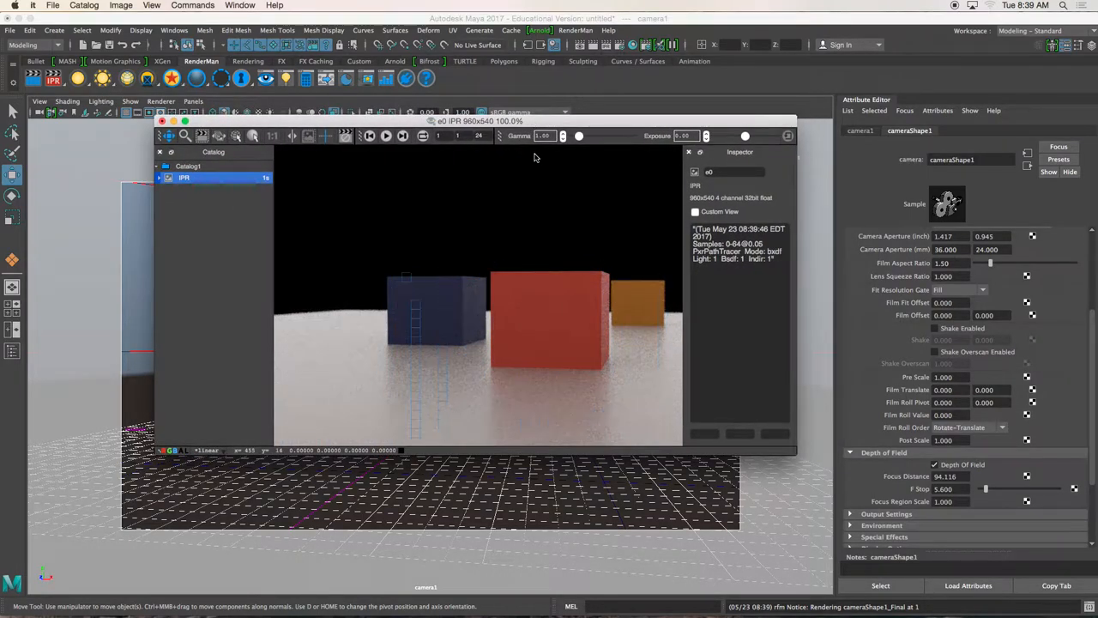
key("XF86MonBrightnessDown")
key("XF86MonBrightnessUp")
key("XF86MonBrightnessUp")
key("XF86MonBrightnessUp")
key("XF86MonBrightnessUp")
key("XF86MonBrightnessUp")
key("XF86MonBrightnessUp")
key("XF86MonBrightnessUp")
Try a Focus Region Scale of 2 in the IPR render and restore it to 1.
left_click(945, 503)
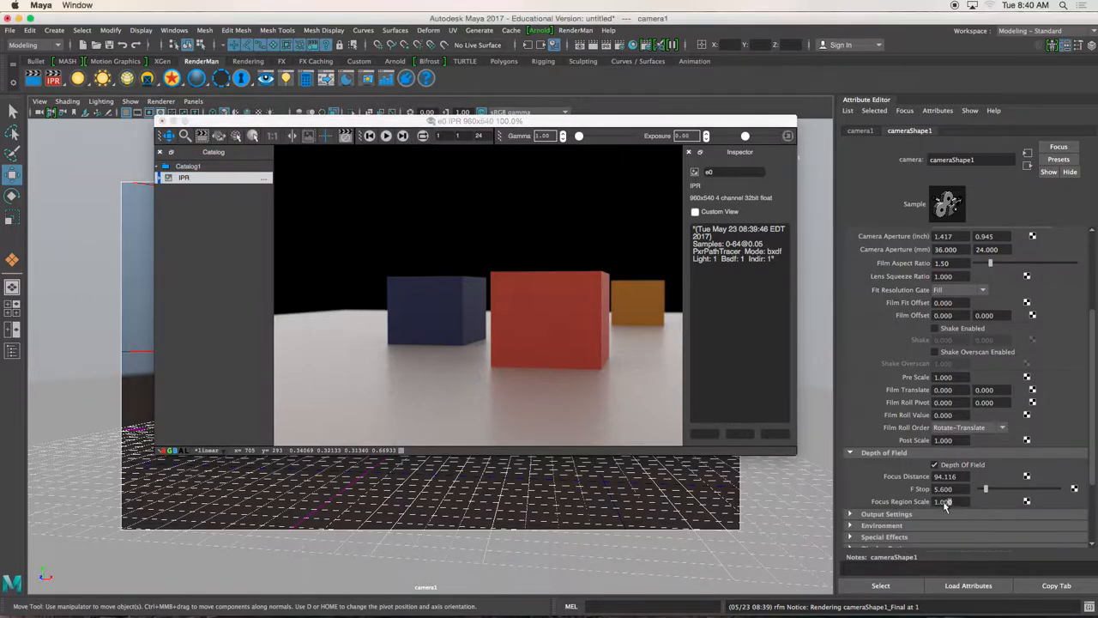
type("2")
key("Return")
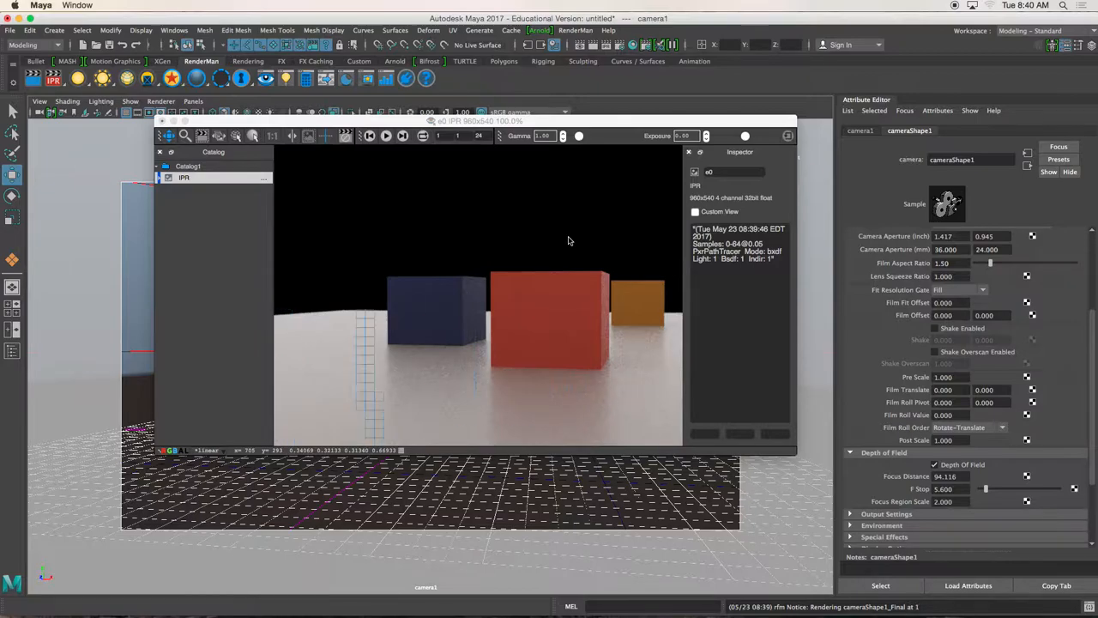
left_click_drag(956, 504, 924, 501)
type("1")
key("Return")
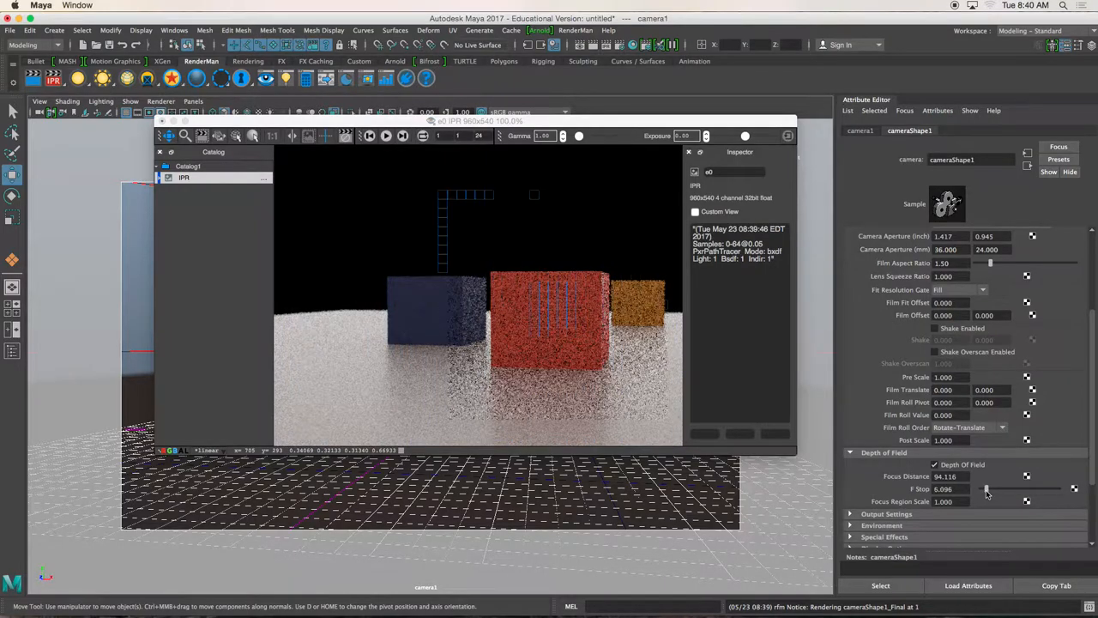
Test an F Stop of about 25.6 in the IPR render, lower it to about 14 and close the render window.
left_click_drag(985, 493, 1011, 490)
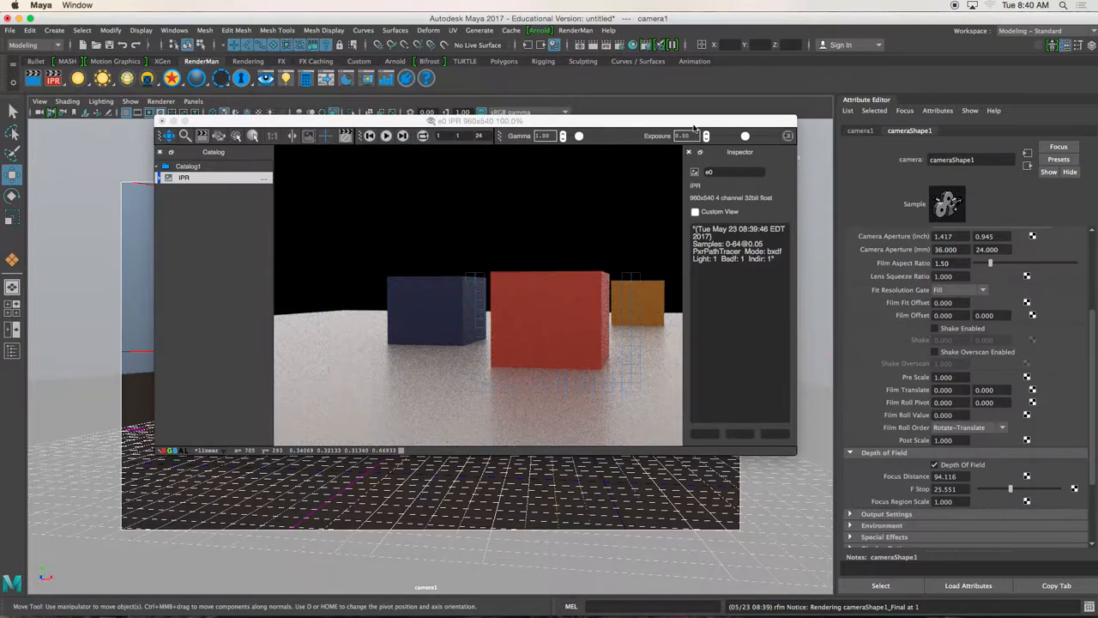
left_click_drag(697, 127, 664, 133)
left_click_drag(1010, 491, 995, 489)
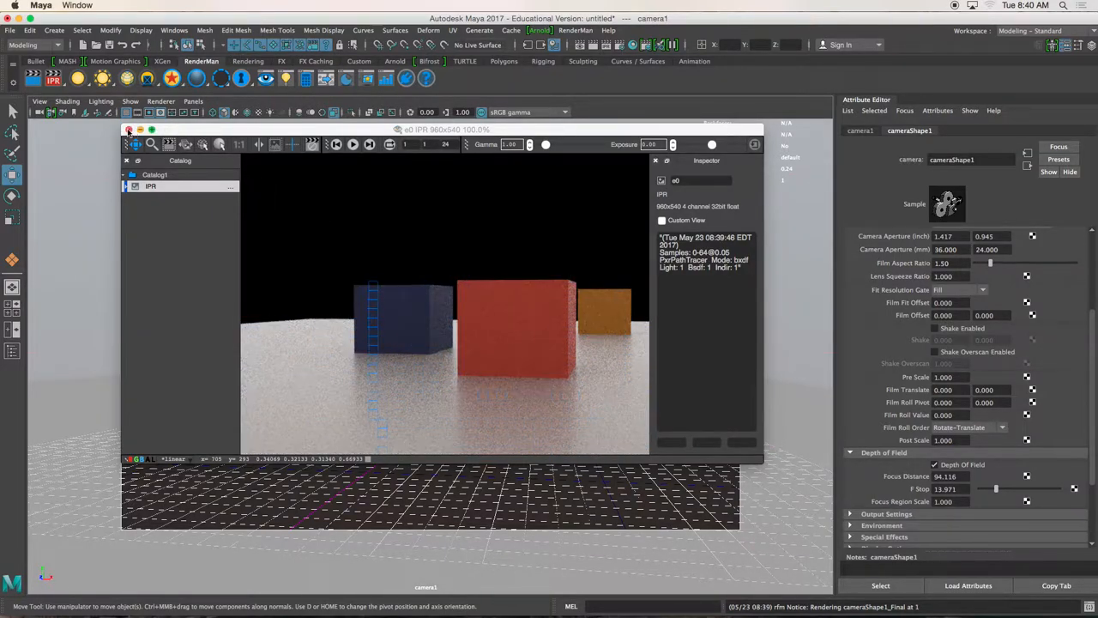
left_click(128, 130)
Assign a new PxrDisney material to the orange cube at the back.
left_click(521, 351)
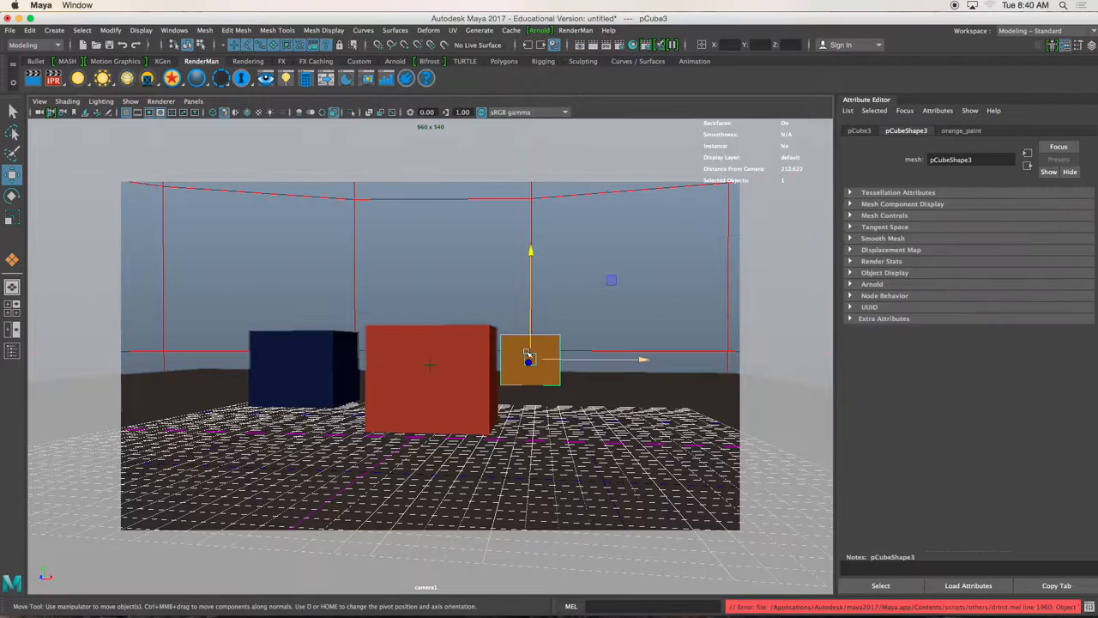
right_click_drag(519, 347, 518, 568)
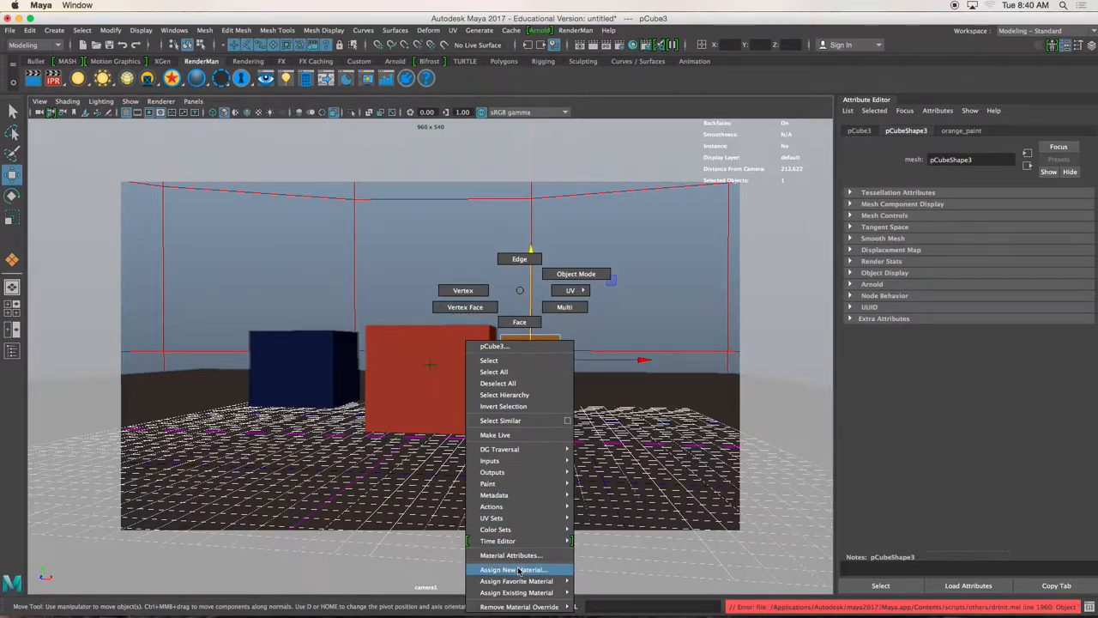
right_click_drag(518, 569, 518, 570)
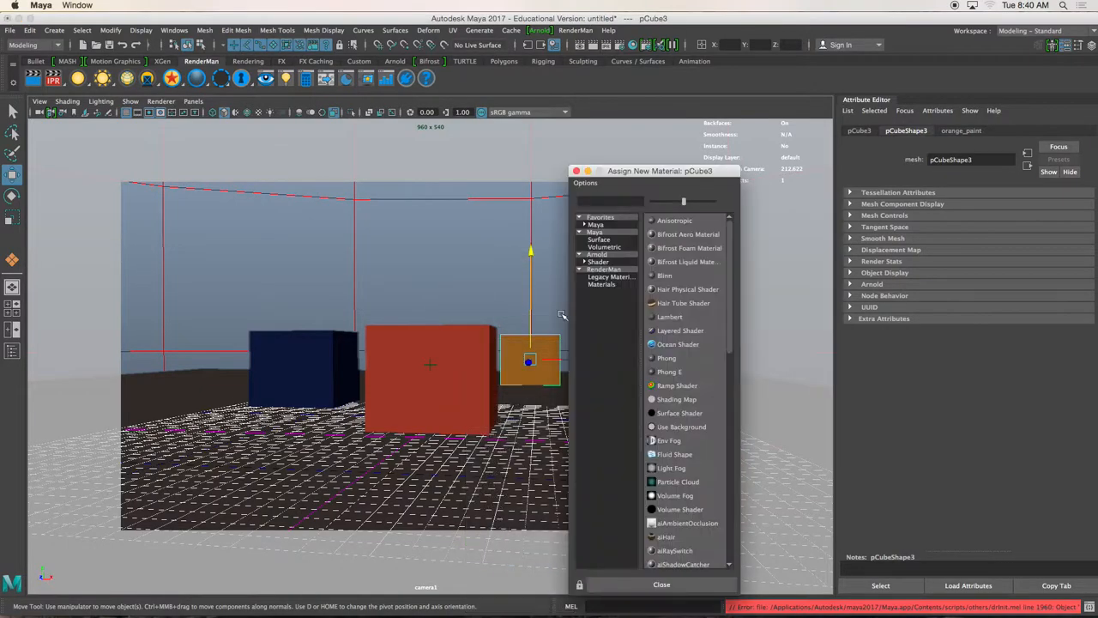
scroll(668, 387, "down", 10)
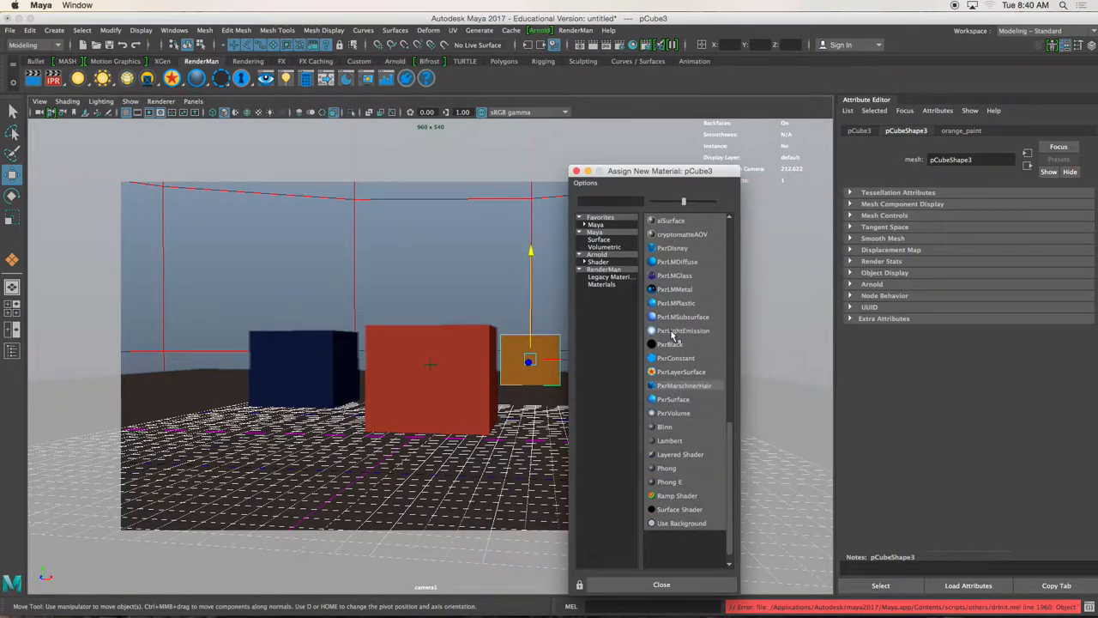
left_click(670, 248)
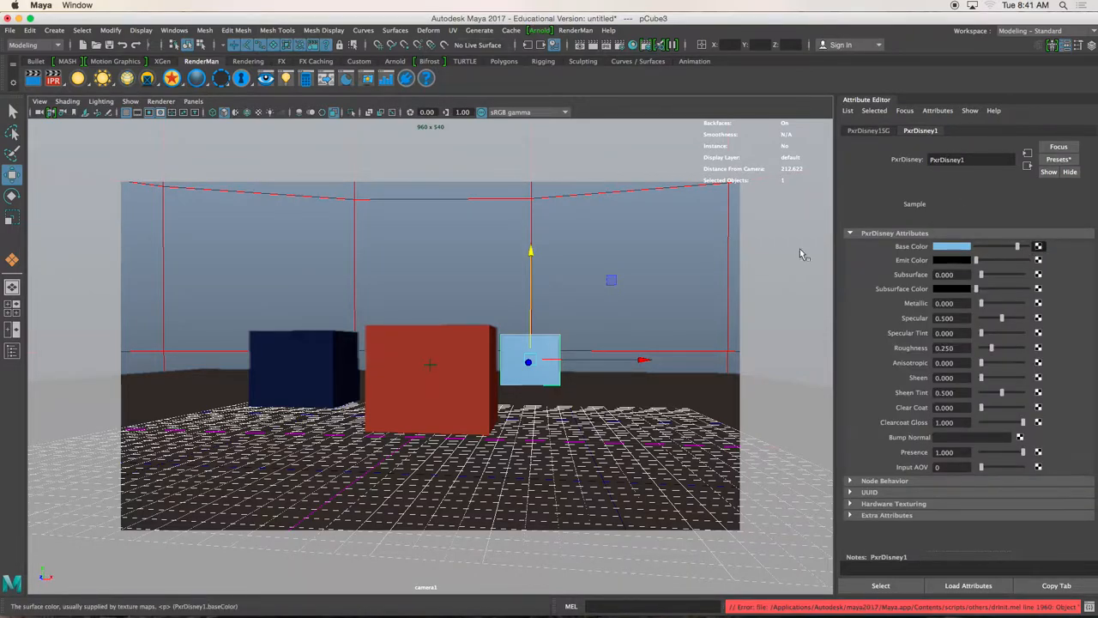
Connect a checker texture to the PxrDisney material's Base Color and reselect the back cube.
left_click(1037, 246)
left_click(511, 258)
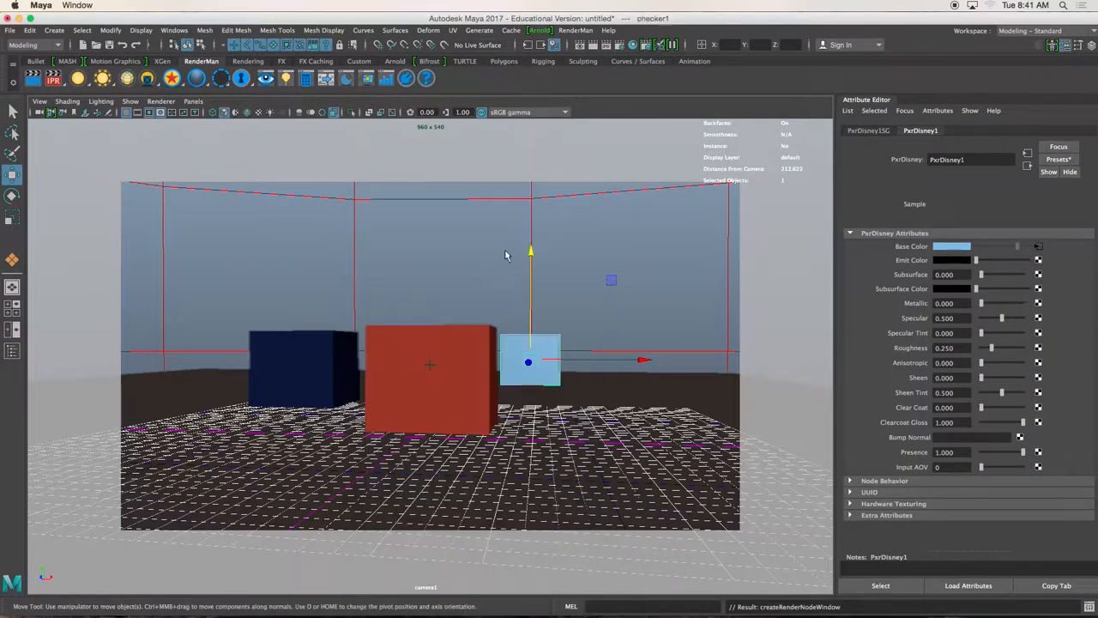
left_click(538, 355)
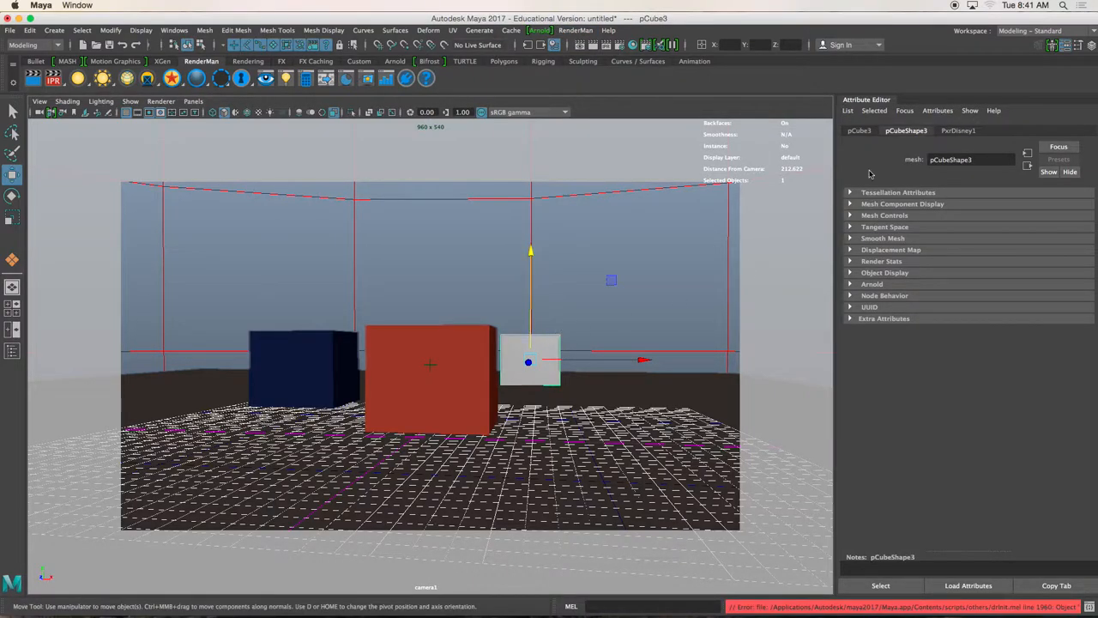
Set the checker texture's Repeat UV to 5 by 5 and turn on textured display in the viewport.
left_click(958, 132)
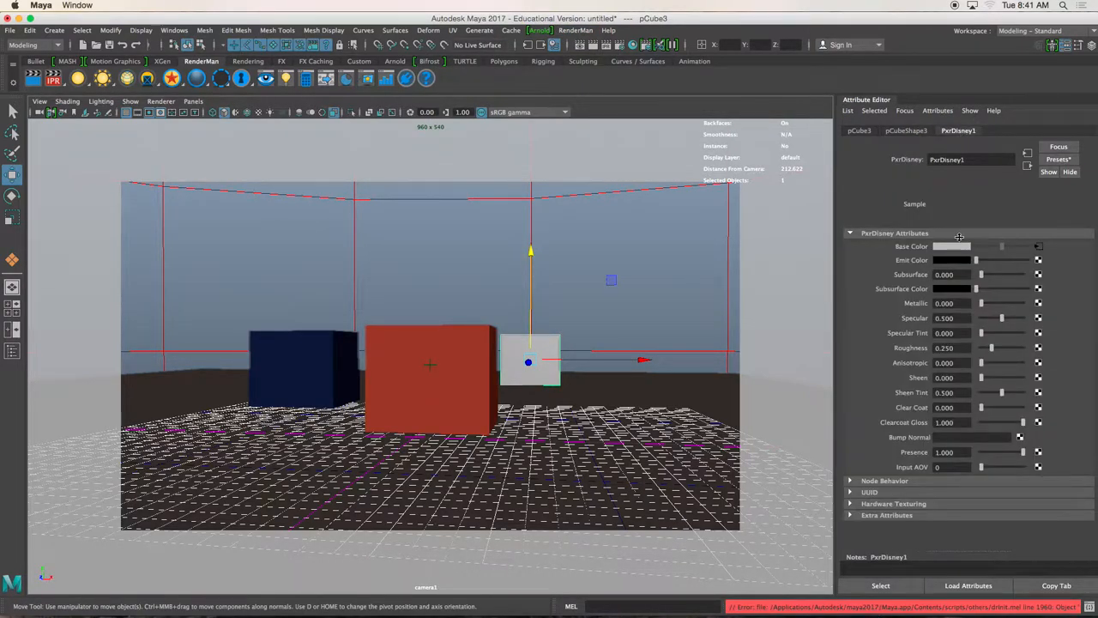
left_click(1038, 247)
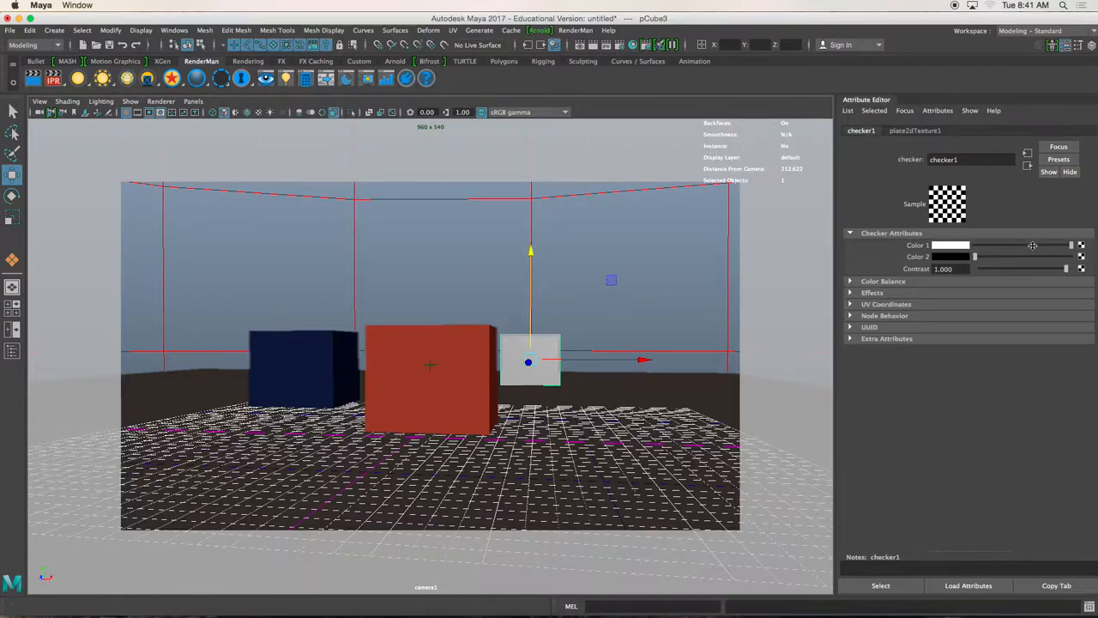
left_click(918, 130)
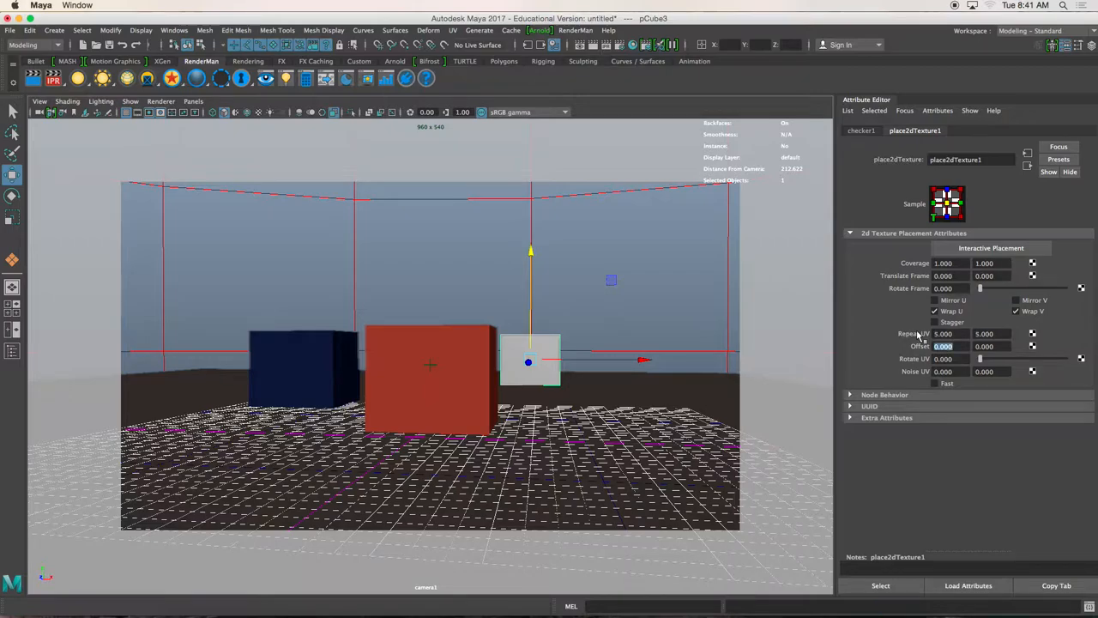
left_click(639, 283)
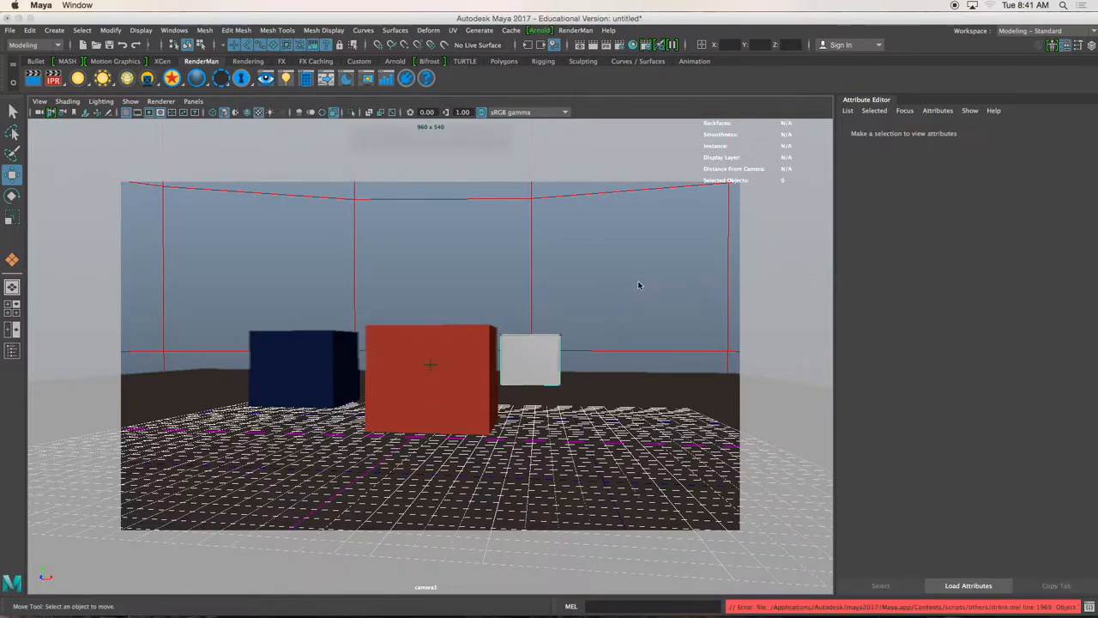
key("6")
Set the Repeat UV of the back cube's checker texture to 8 by 8.
right_click_drag(550, 355, 585, 280)
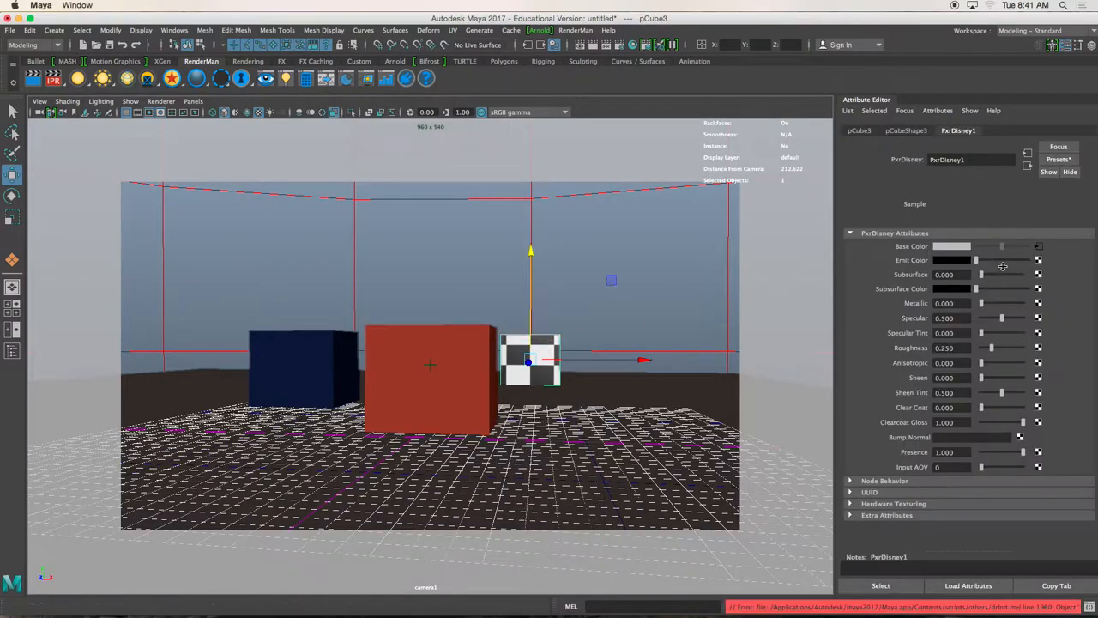
left_click(1039, 247)
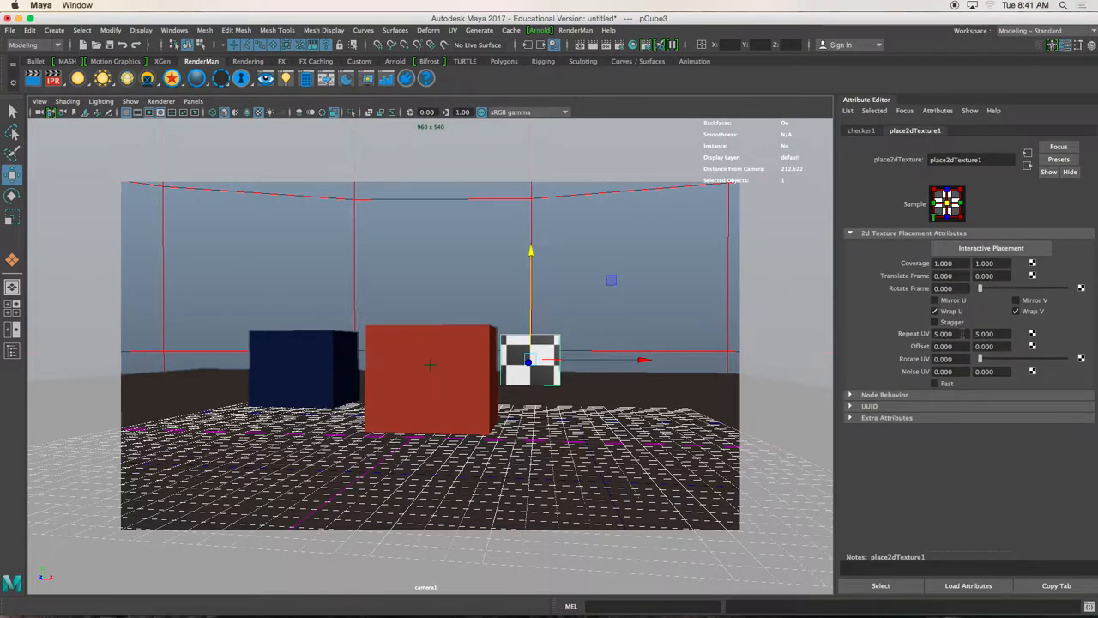
type("8")
key("Tab")
type("8")
key("Tab")
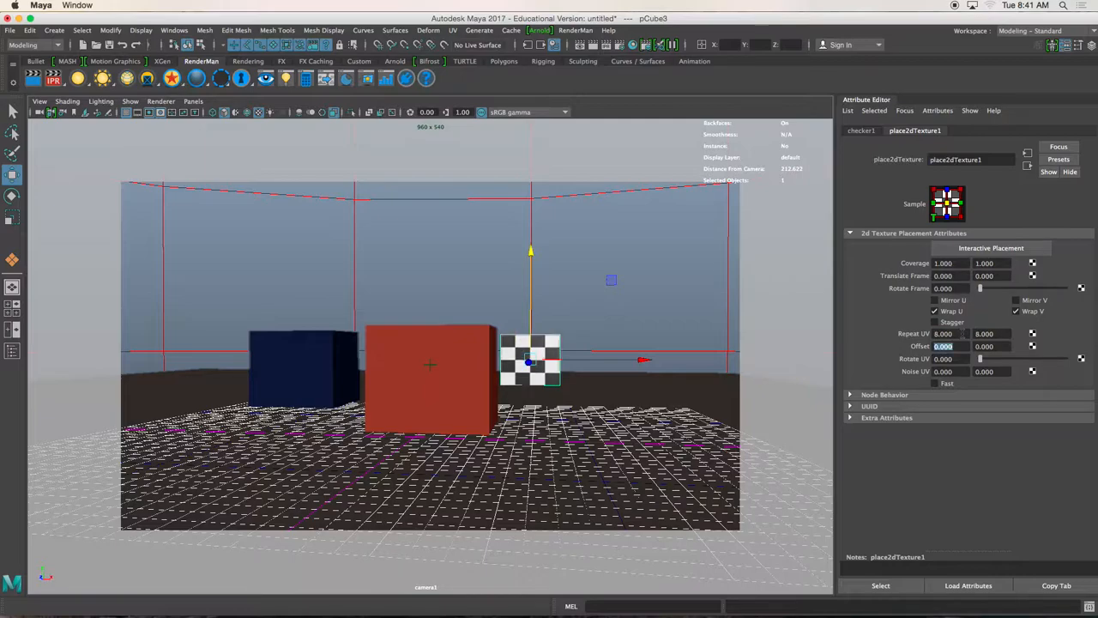
Assign the existing PxrDisney1 checker material to the dark blue cube.
left_click(305, 354)
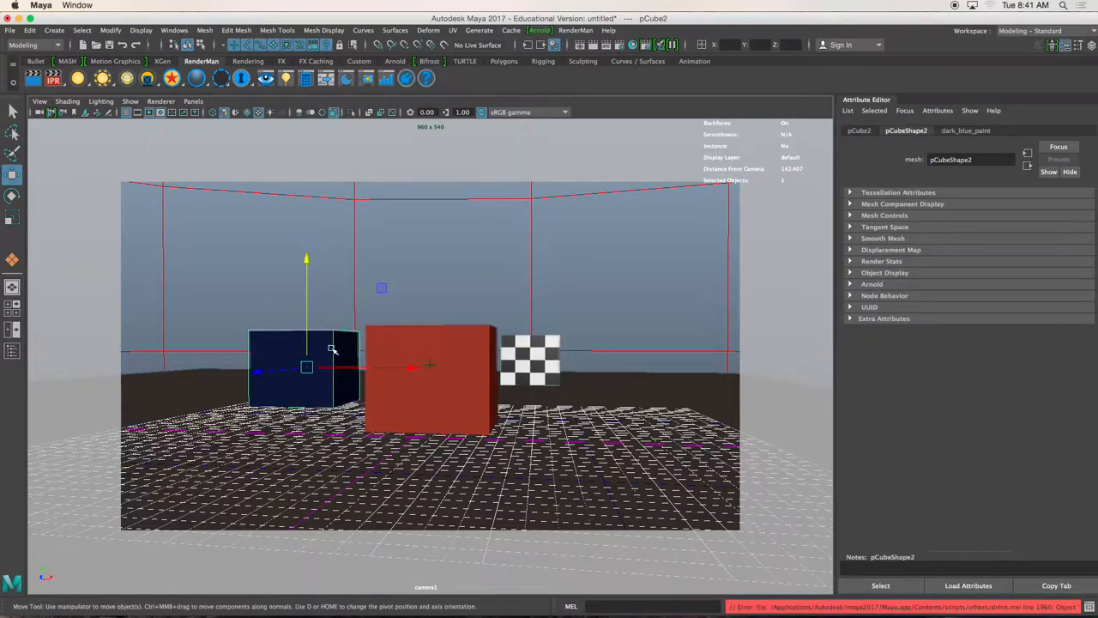
left_click(513, 354)
left_click(300, 344)
right_click(283, 349)
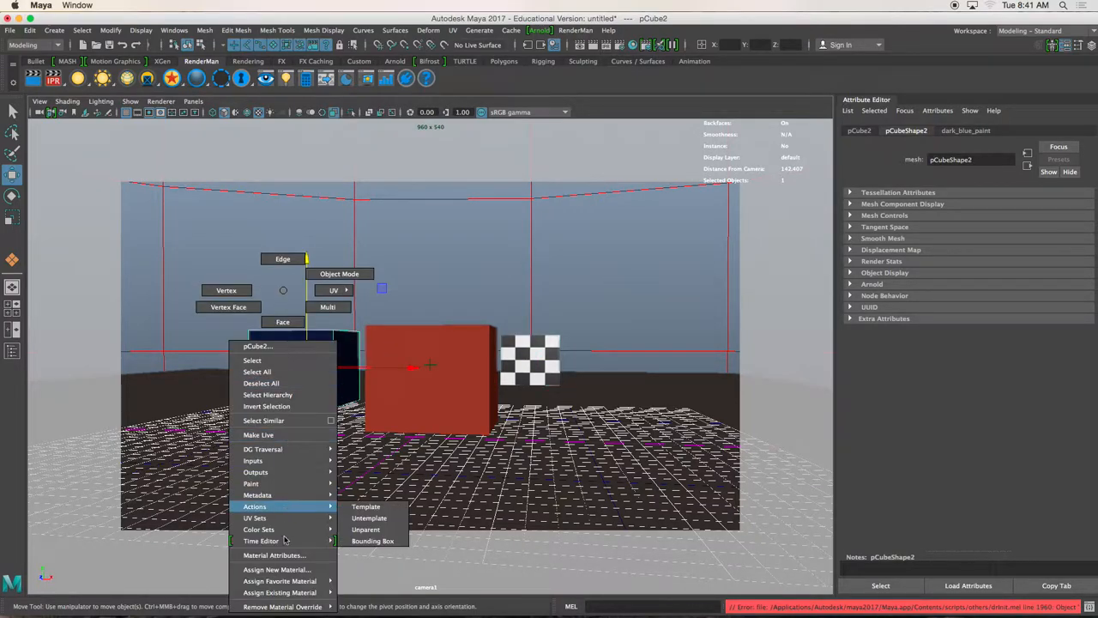
mouse_move(288, 592)
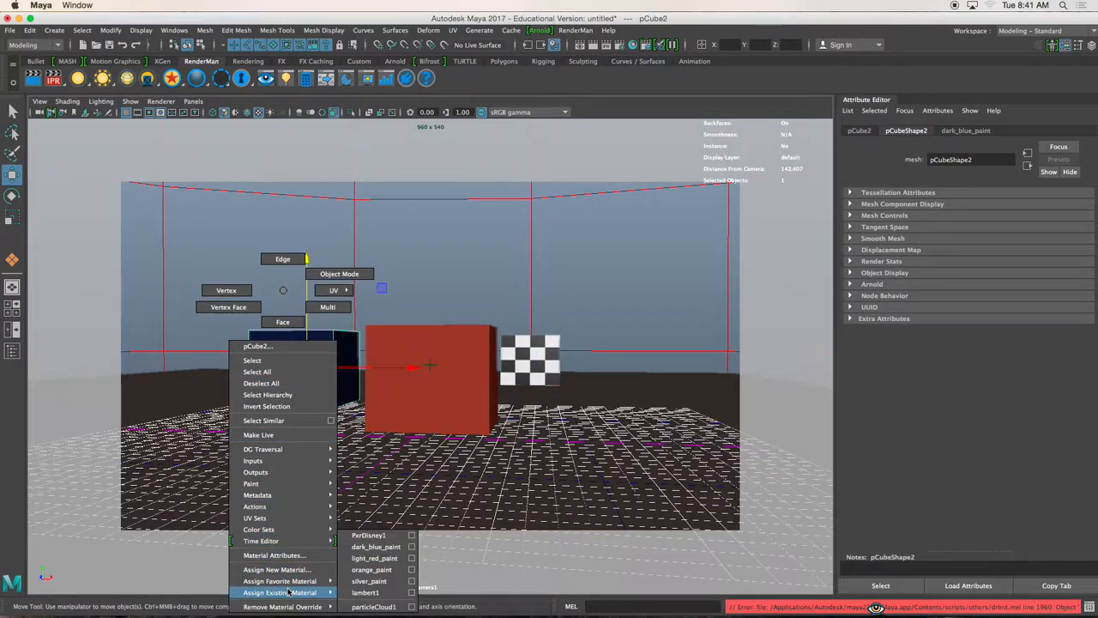
left_click(370, 536)
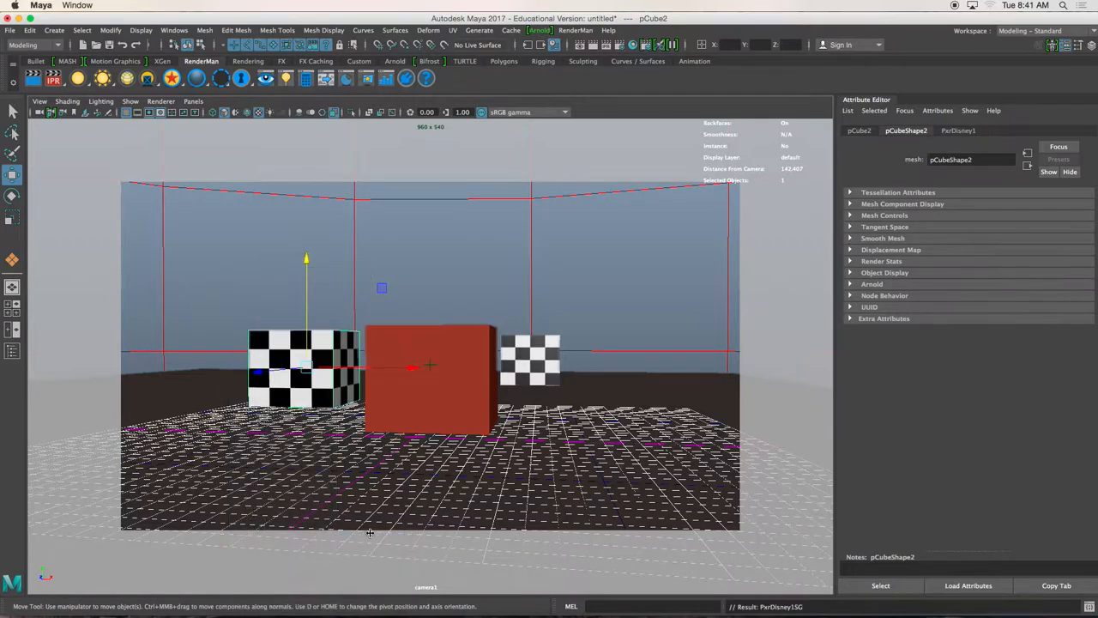
Start an IPR render with the red cube selected, keep the viewer session open and move its window lower.
left_click(409, 328)
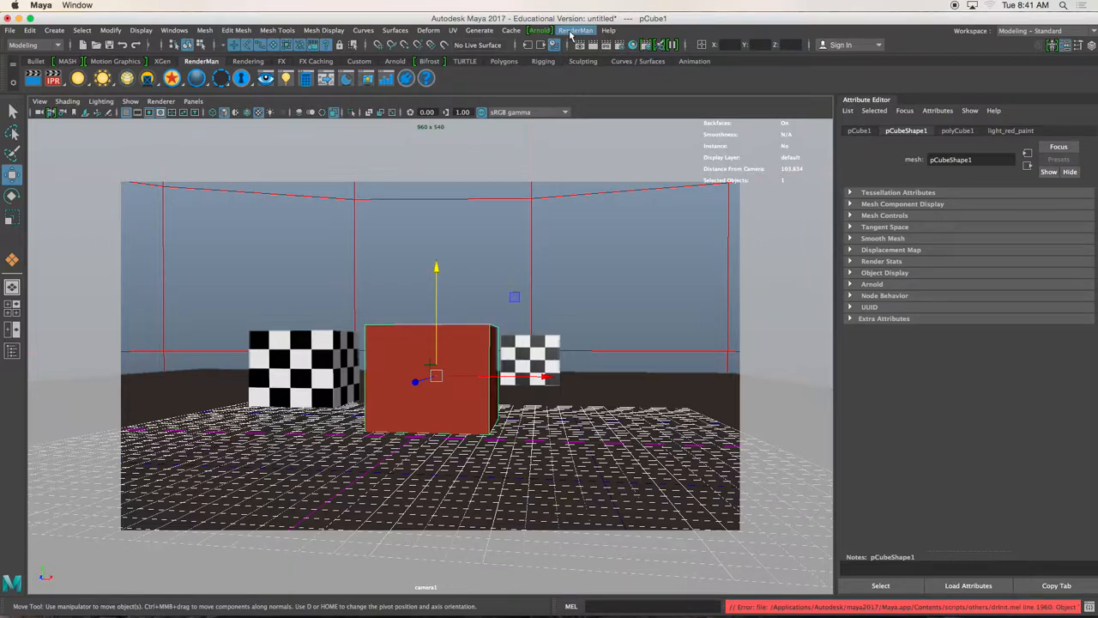
left_click(573, 31)
left_click(396, 154)
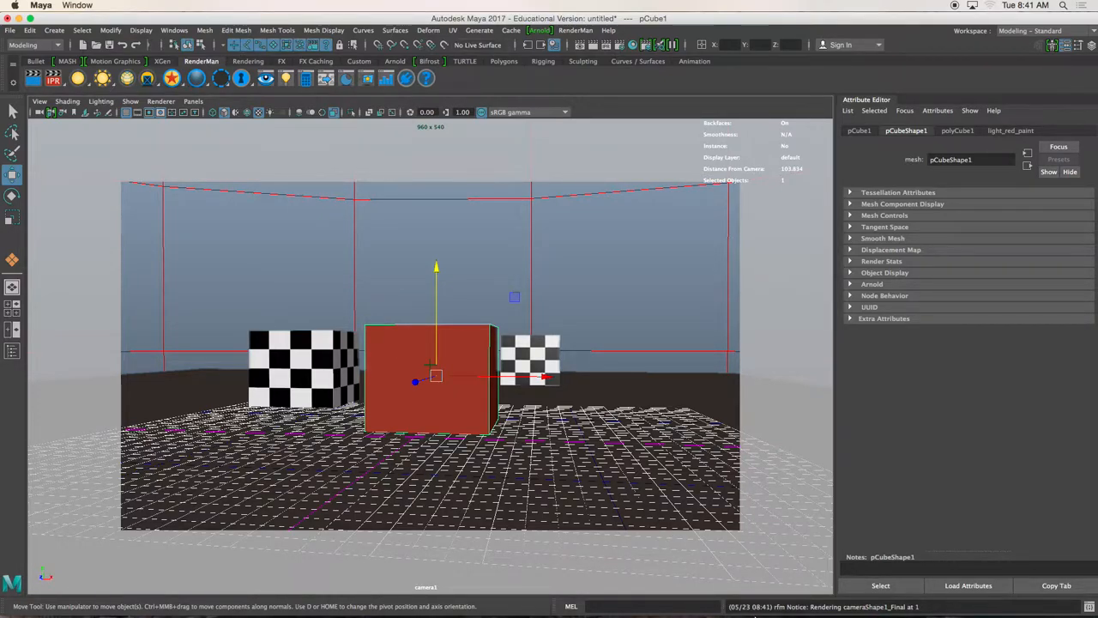
left_click(876, 605)
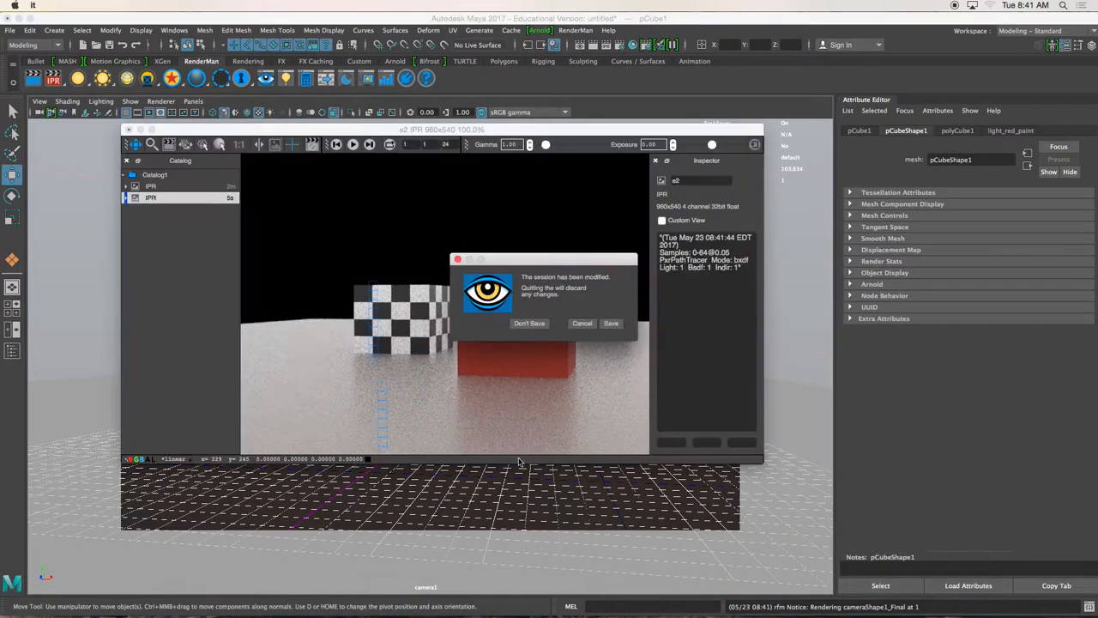
left_click(582, 323)
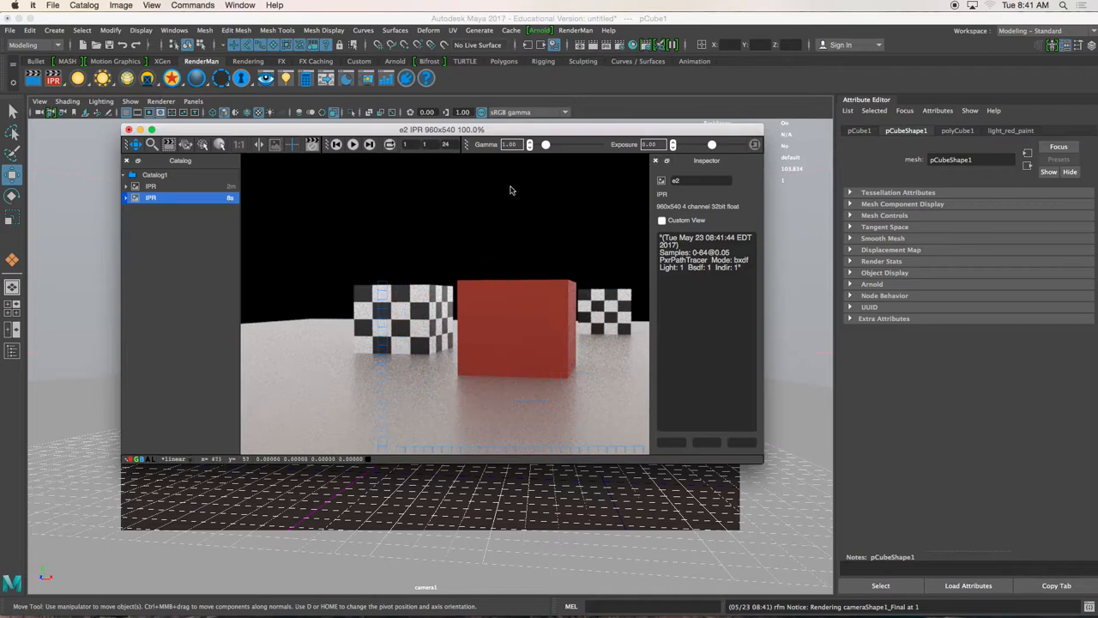
left_click_drag(564, 130, 580, 211)
Select the view's camera, test an F Stop of 1 in the IPR render and raise it to about 5.17.
left_click(40, 101)
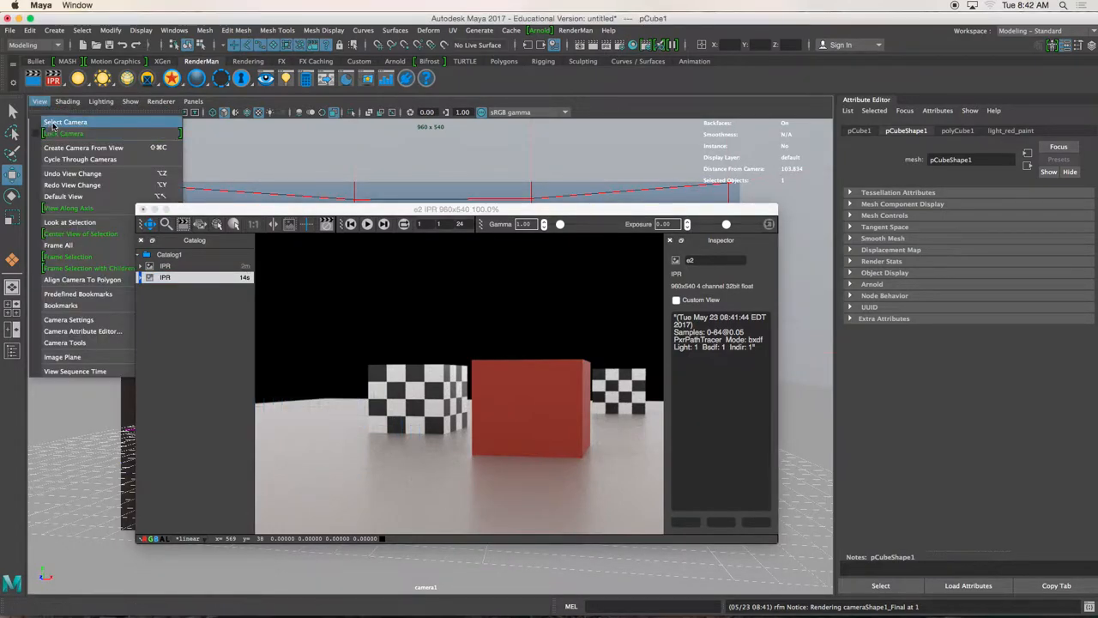
left_click(53, 124)
left_click_drag(384, 210, 385, 171)
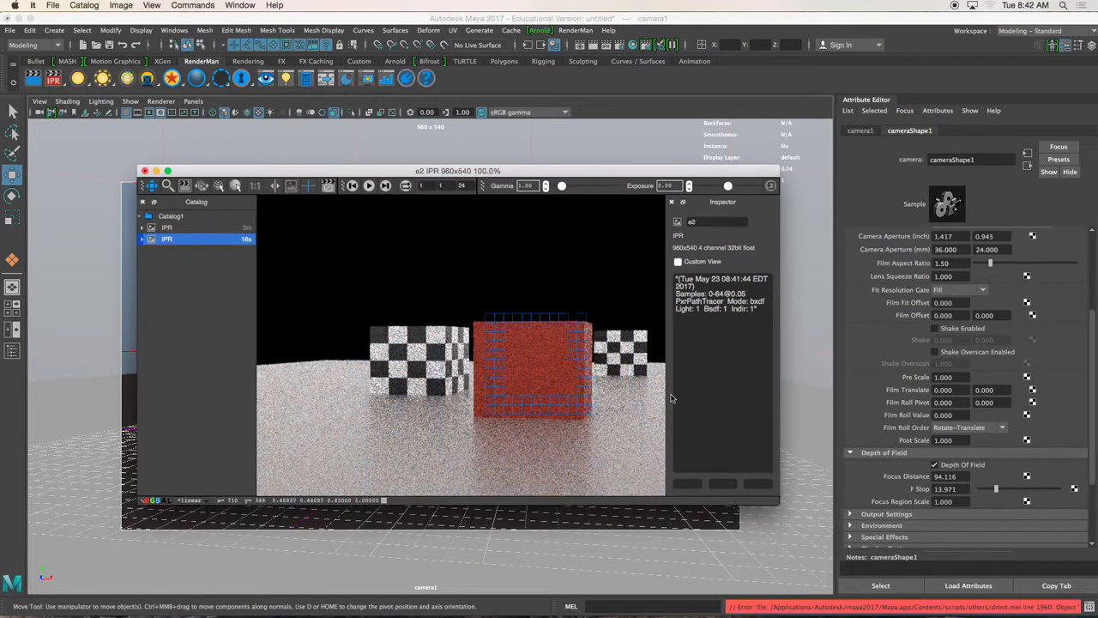
left_click_drag(993, 490, 976, 489)
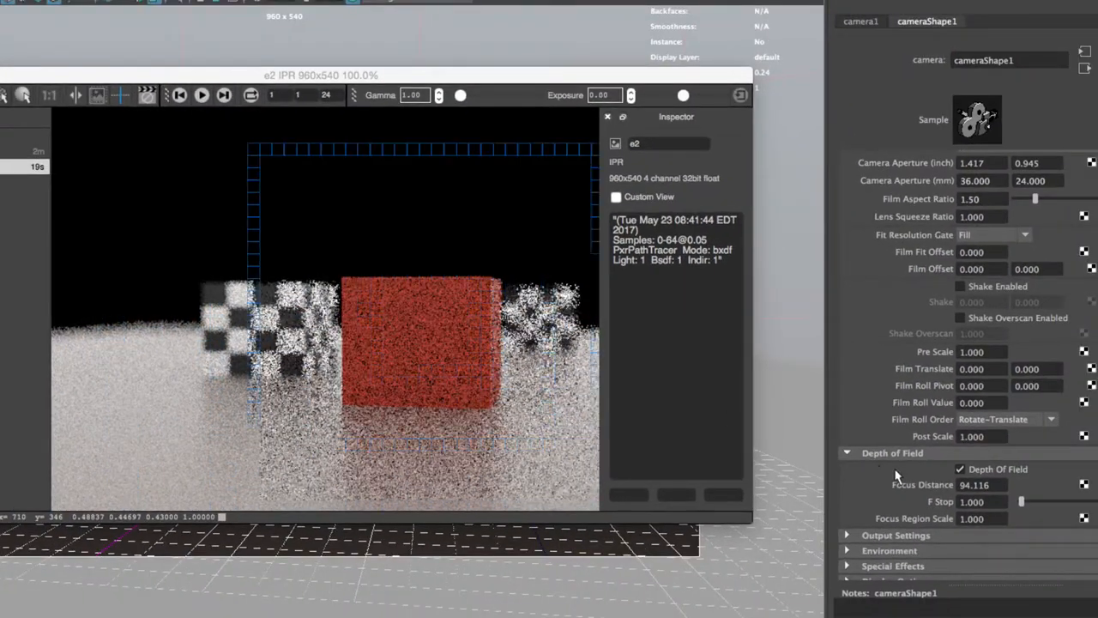
left_click(1025, 502)
left_click_drag(1025, 502, 1028, 502)
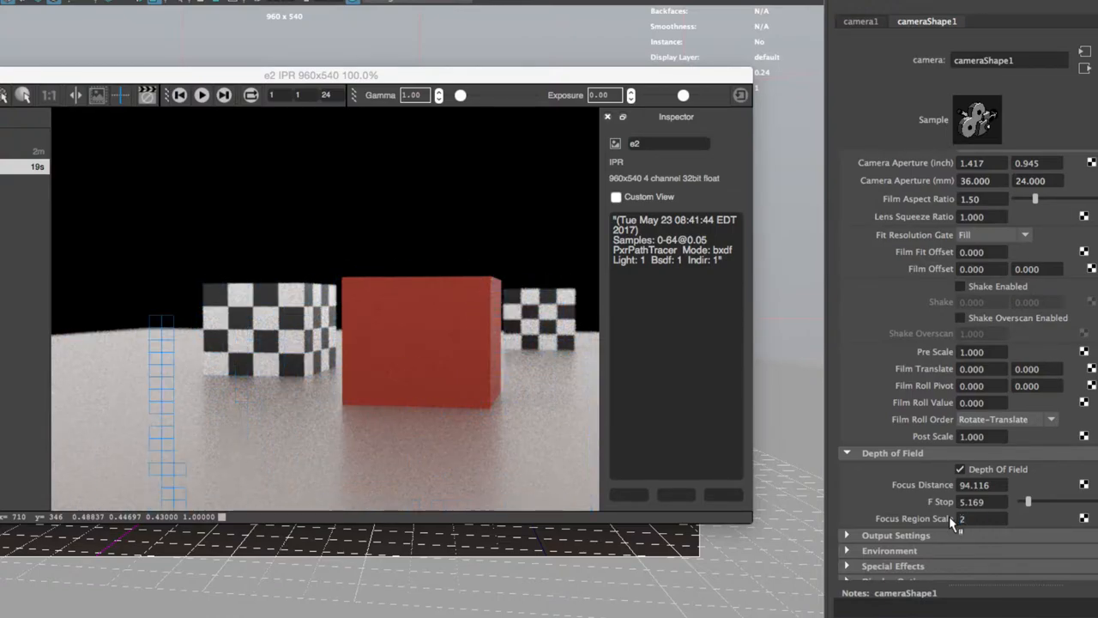
Try Focus Region Scale values of 2, 3 and 1.5 in the IPR render and restore it to 1.
key("Return")
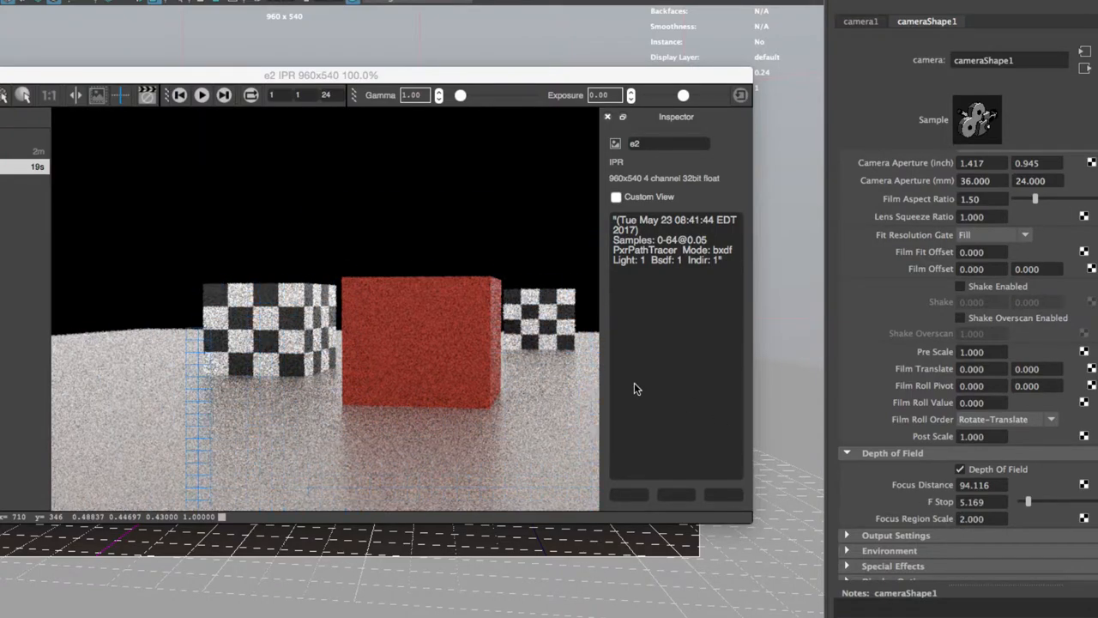
left_click(971, 518)
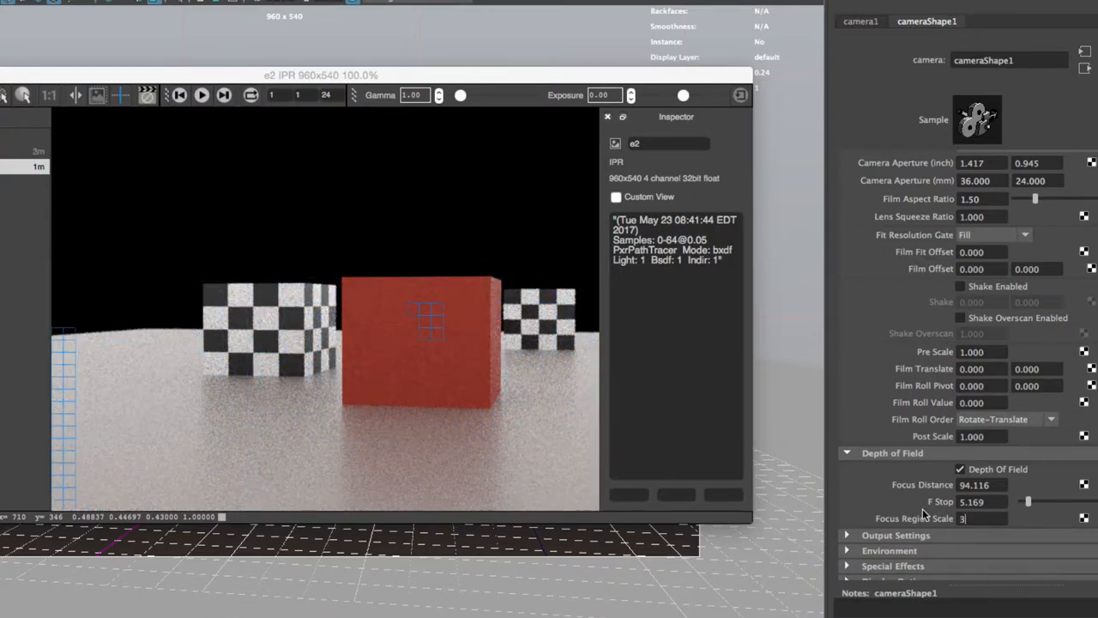
type("3")
key("Return")
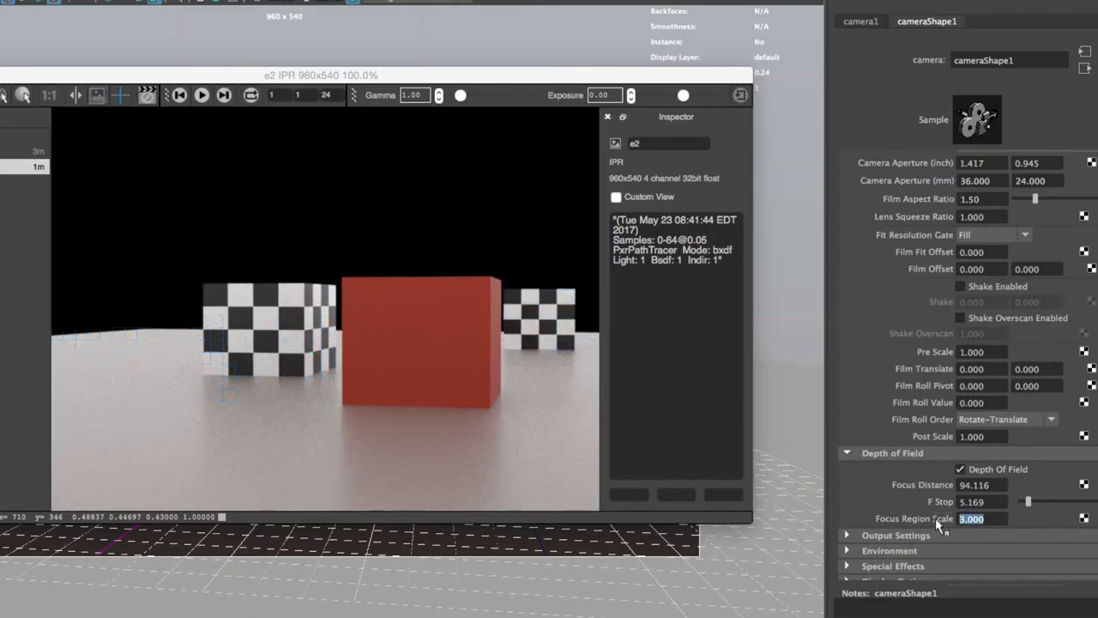
key("Return")
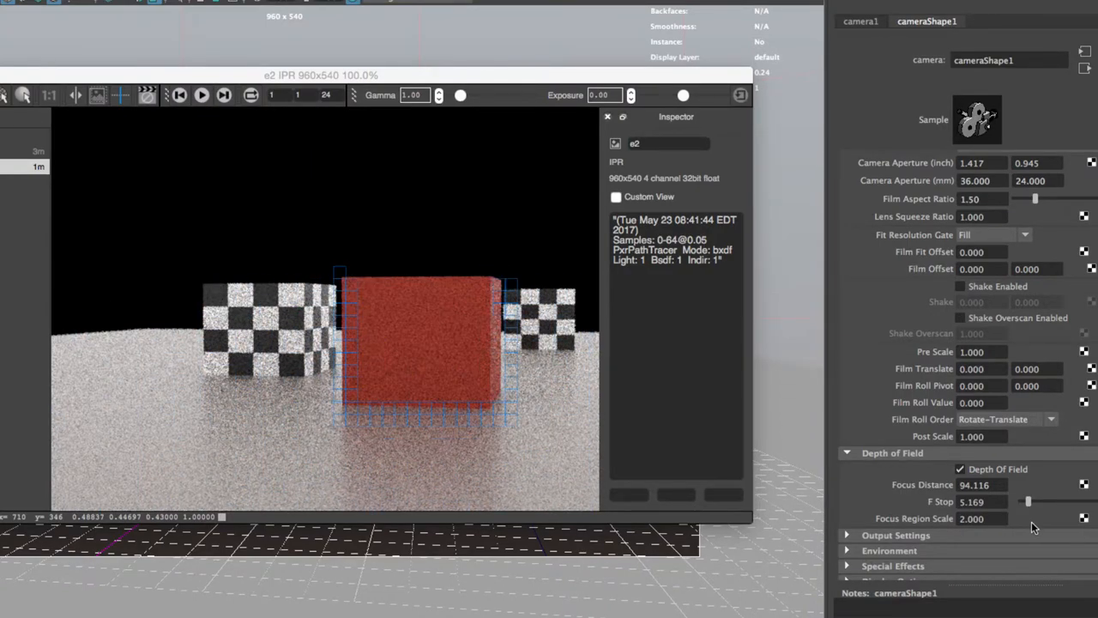
type("1.5")
key("Return")
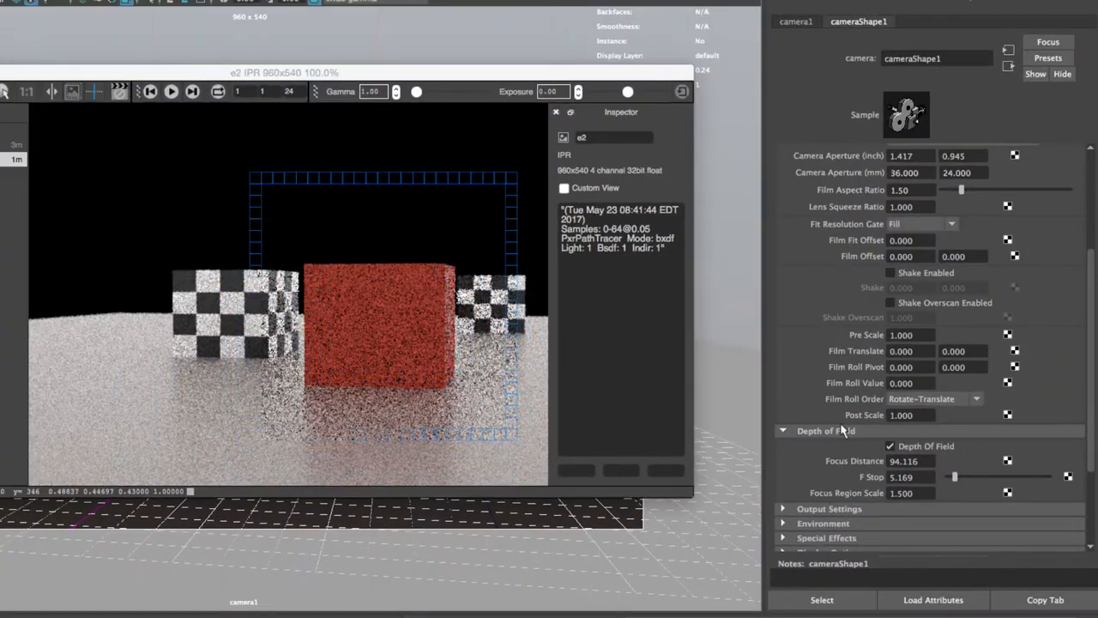
double_click(900, 493)
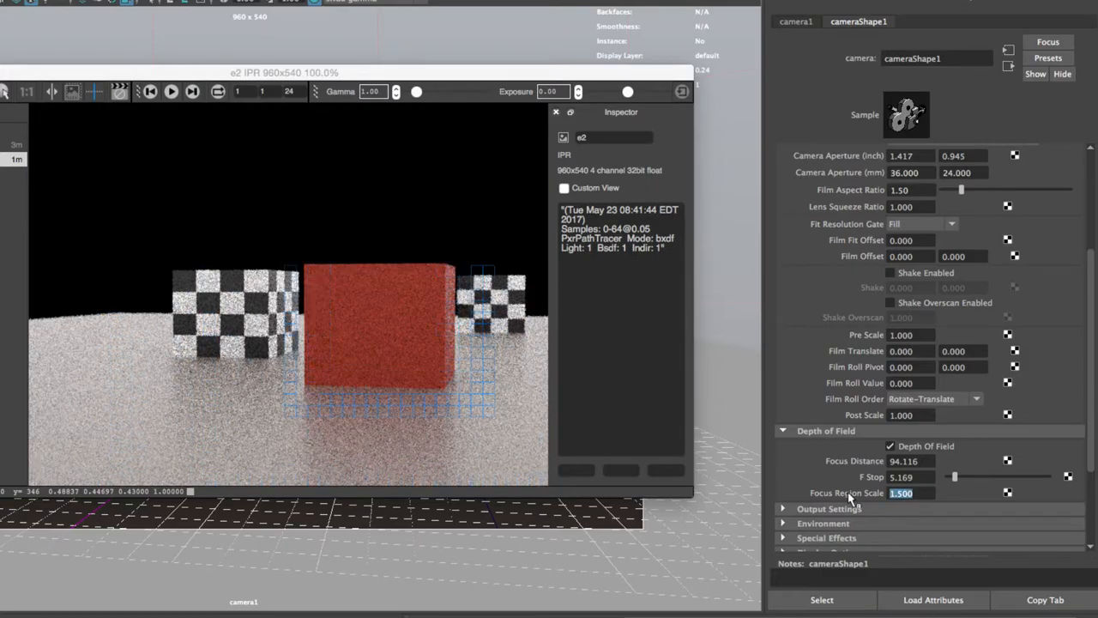
type("1")
key("Return")
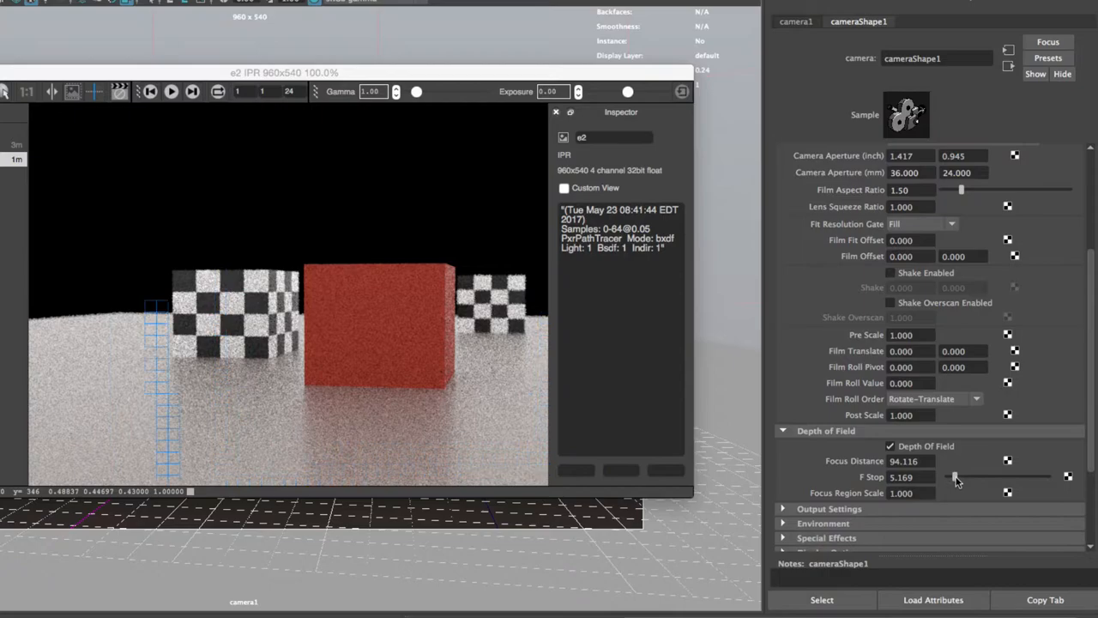
Lower the camera's F Stop to about 4.24 and close the render window.
left_click_drag(957, 481, 953, 481)
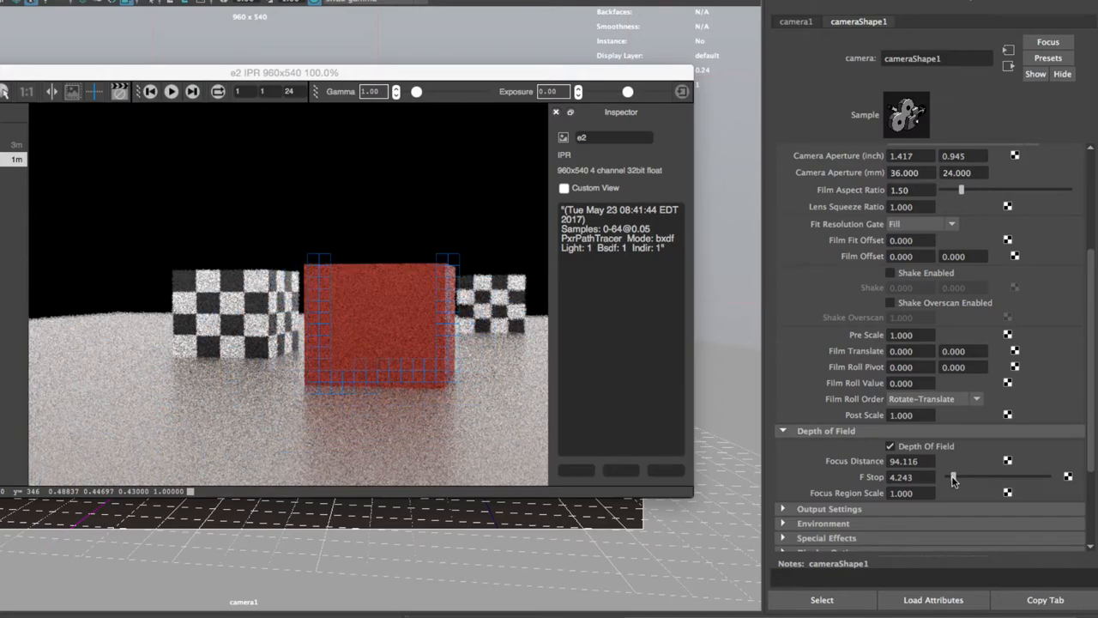
left_click_drag(966, 480, 953, 480)
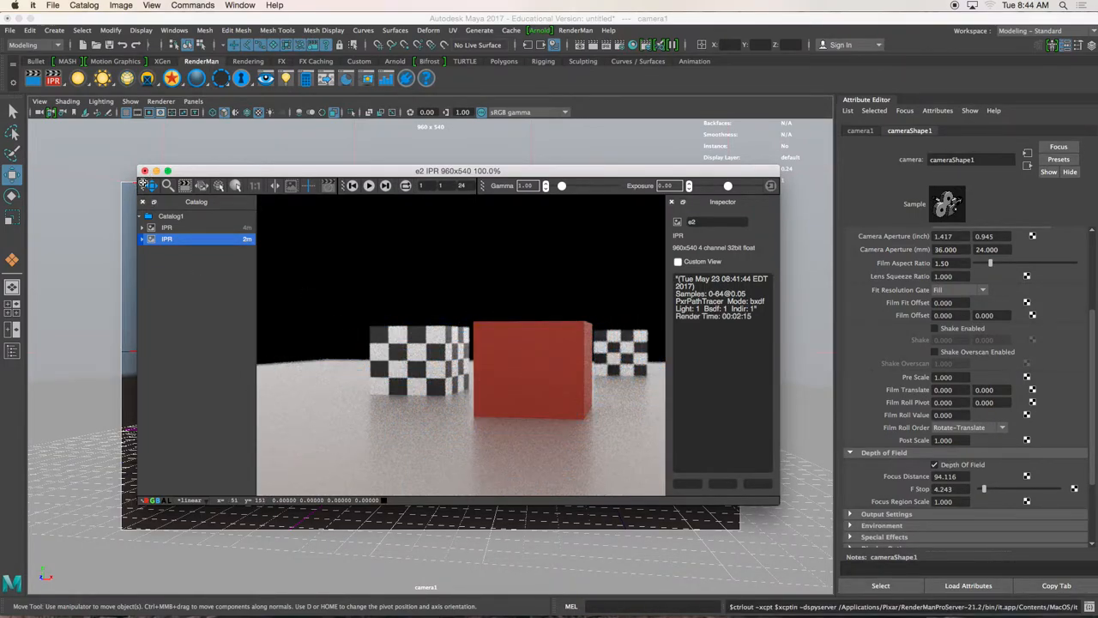
left_click(144, 172)
left_click(76, 22)
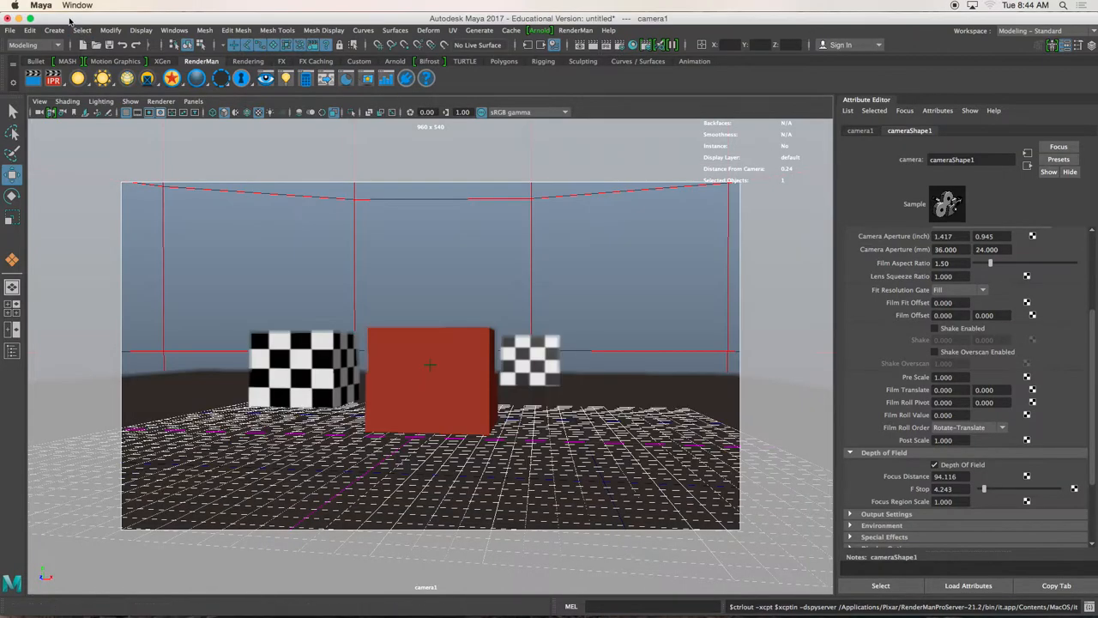
left_click(54, 30)
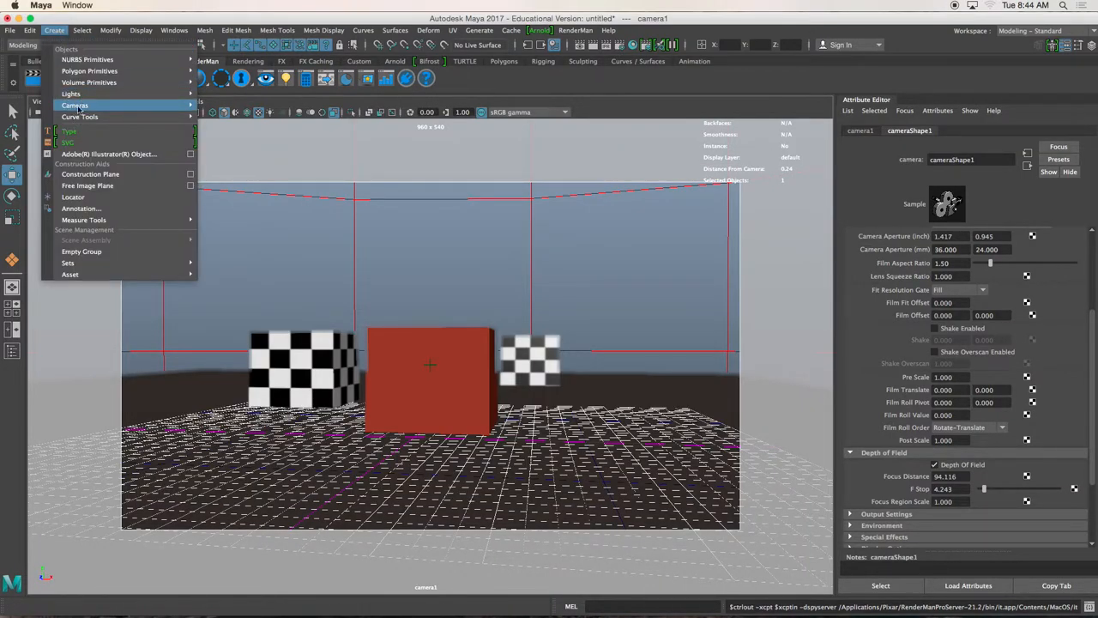
left_click(73, 21)
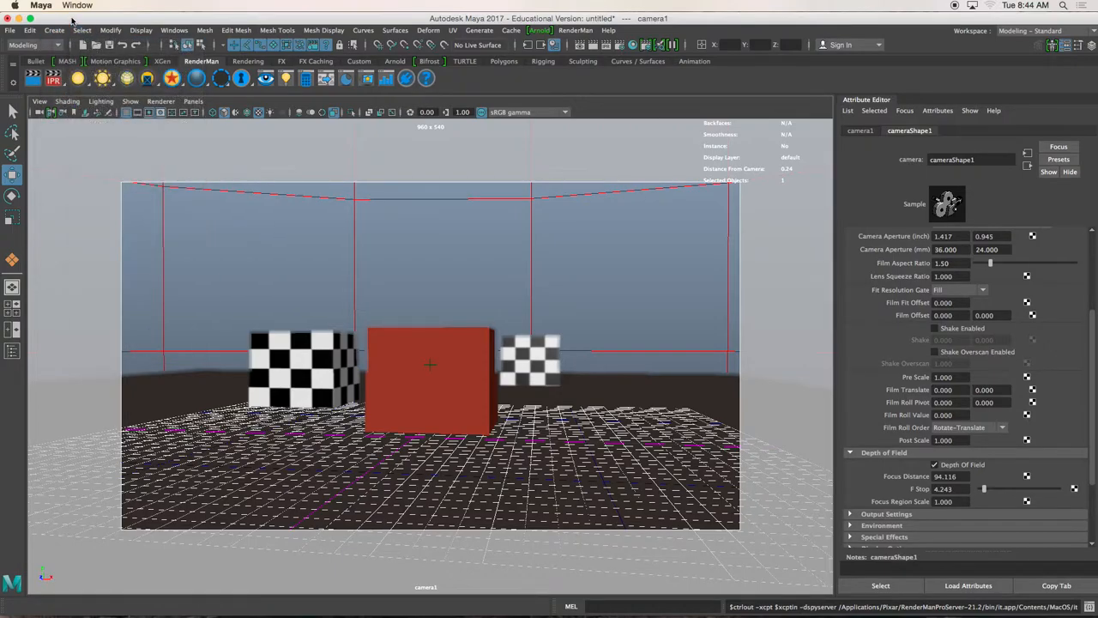
Switch the viewport to the persp camera for a close view of the locator at the red cube.
left_click(190, 101)
mouse_move(257, 112)
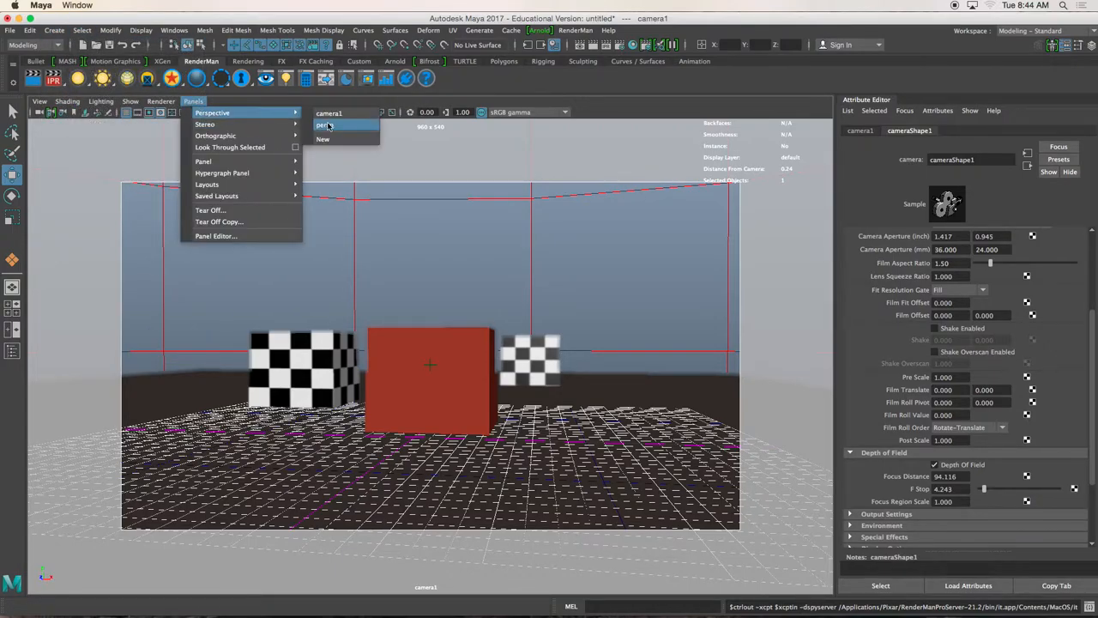
left_click(332, 127)
left_click_drag(478, 355, 480, 390, "alt")
scroll(423, 390, "up", 5)
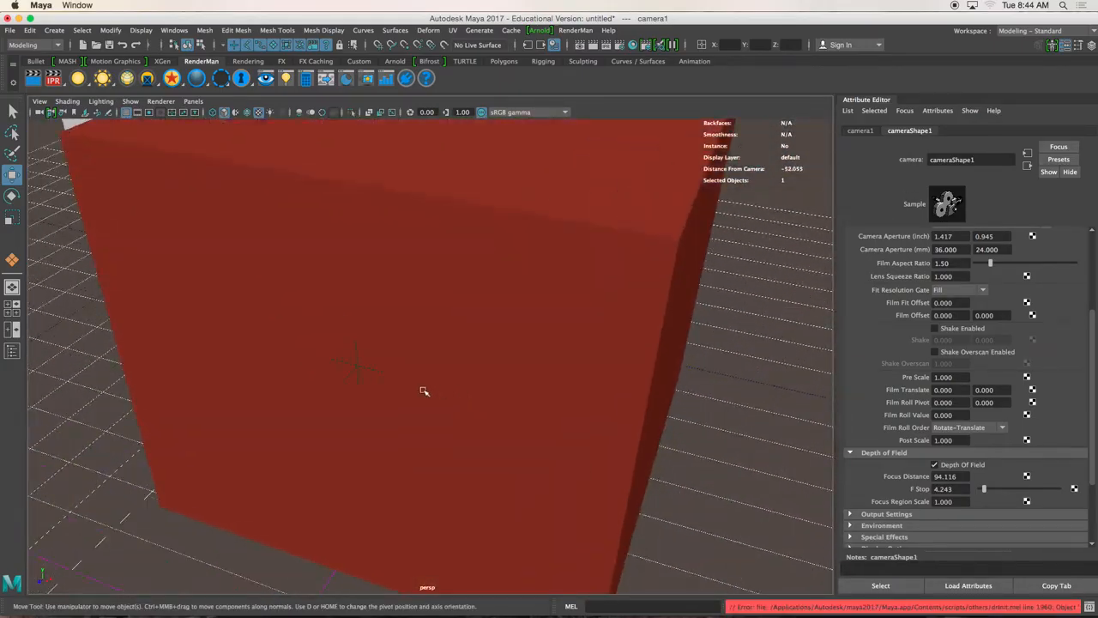
Select the locator, snap it to the red cube's corner vertices and move it down onto the middle of the cube's front face.
left_click(354, 370)
left_click_drag(360, 368, 380, 351, "alt")
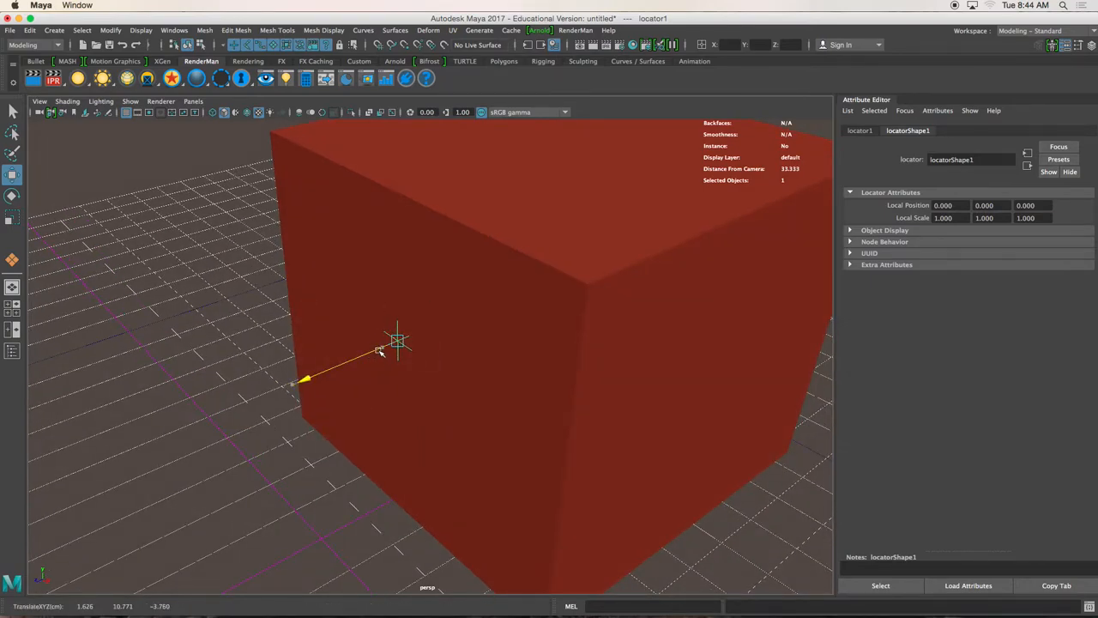
key("v")
left_click_drag(383, 349, 616, 309)
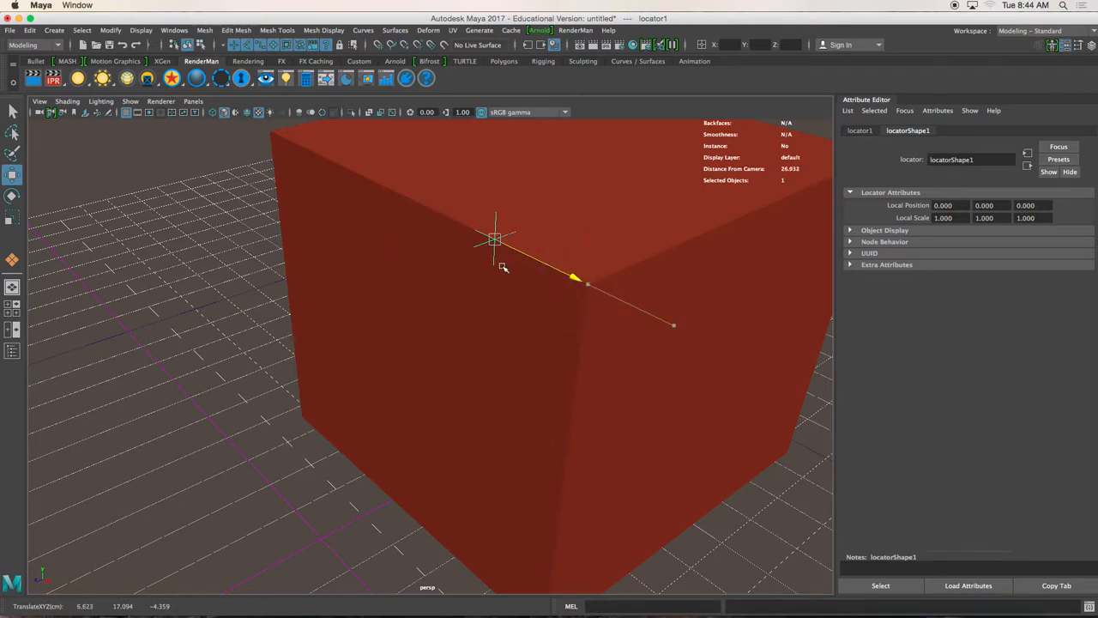
left_click_drag(439, 249, 428, 244)
left_click_drag(426, 176, 422, 204)
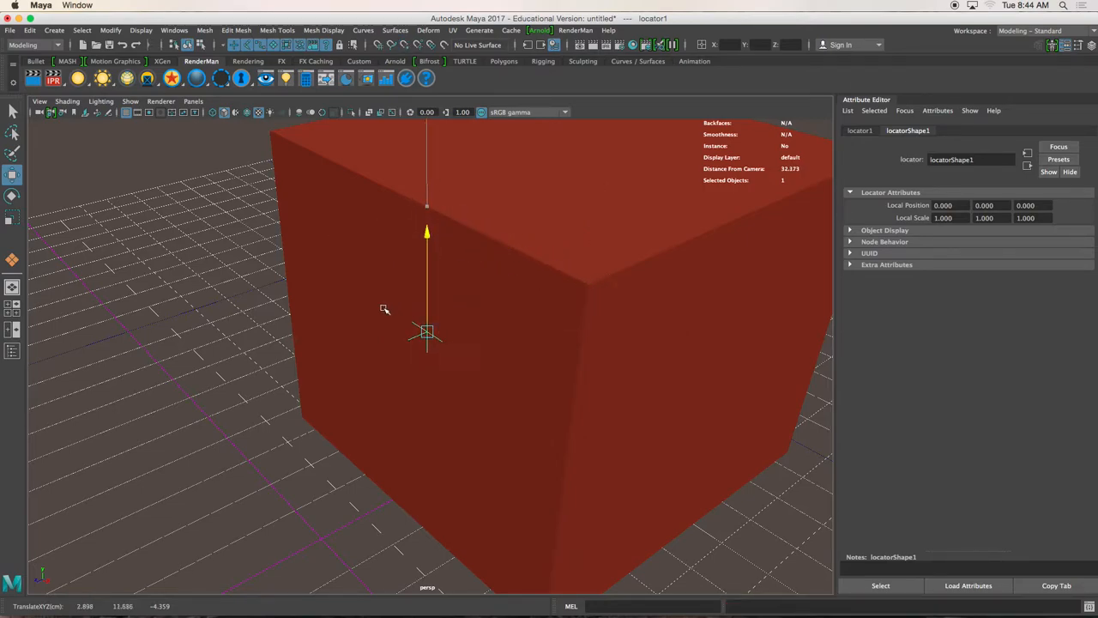
left_click_drag(386, 307, 386, 311)
Look through the Heads Up Display options for the Object Details read-out and leave them as they are.
left_click(141, 30)
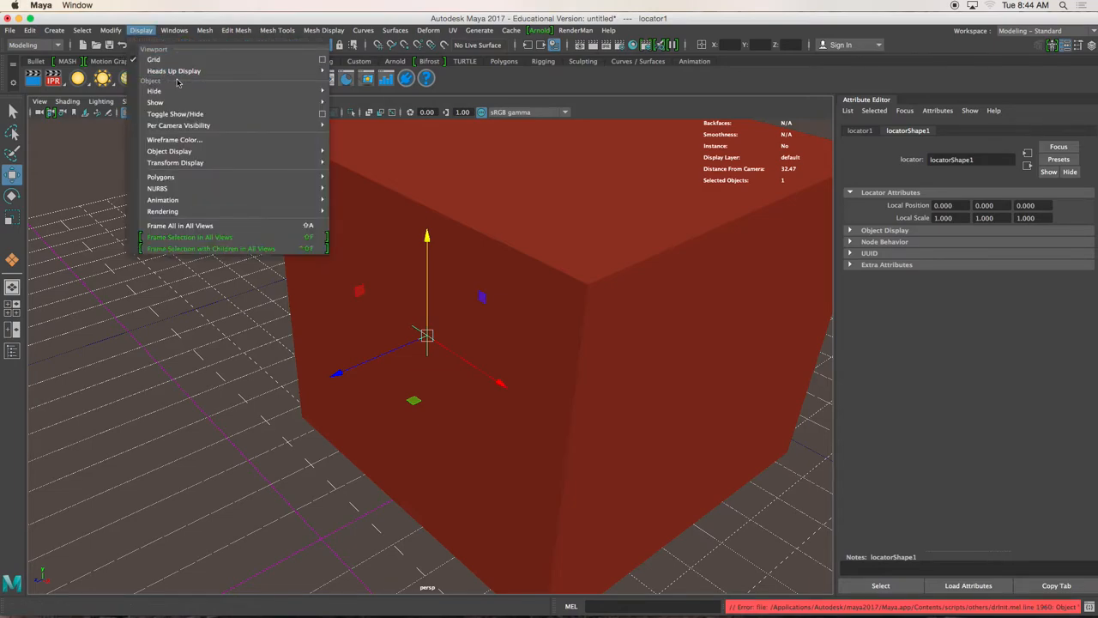
mouse_move(305, 71)
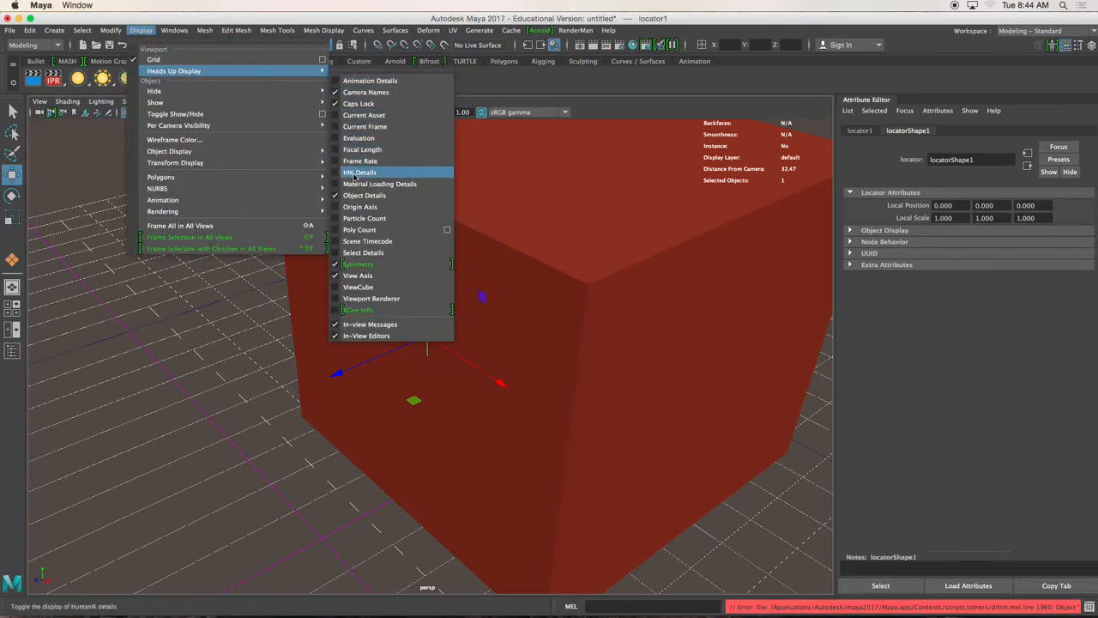
left_click(356, 19)
Switch the viewport from persp to camera1 and select the locator on the red cube to read its distance from camera.
scroll(249, 244, "down", 6)
middle_click_drag(297, 405, 375, 349, "alt")
left_click_drag(375, 350, 388, 350, "alt")
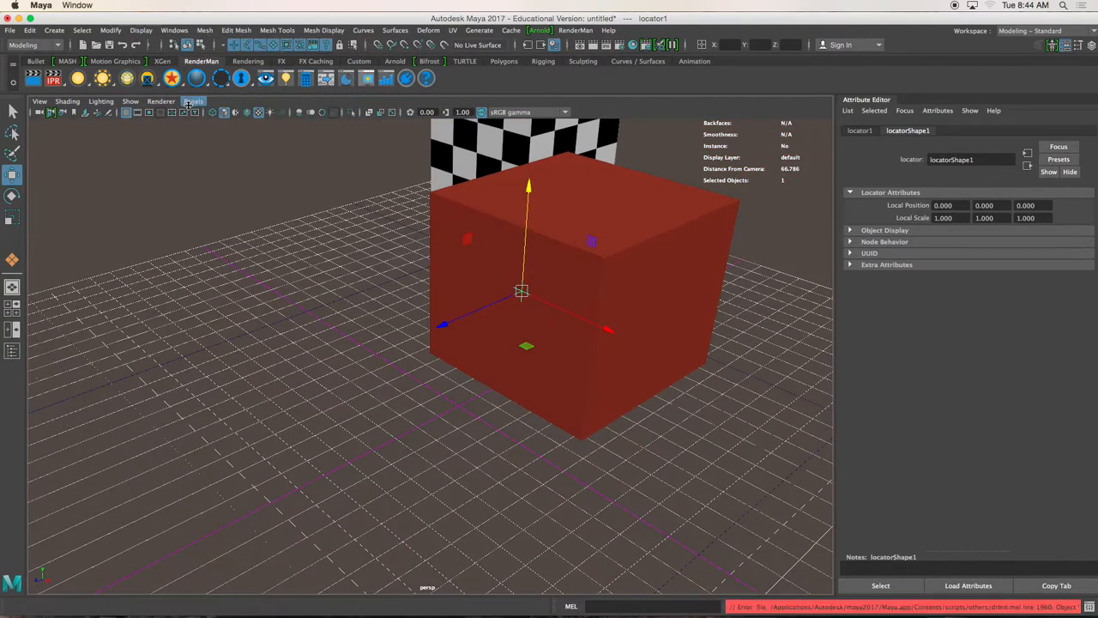
left_click(193, 101)
mouse_move(275, 112)
left_click(329, 114)
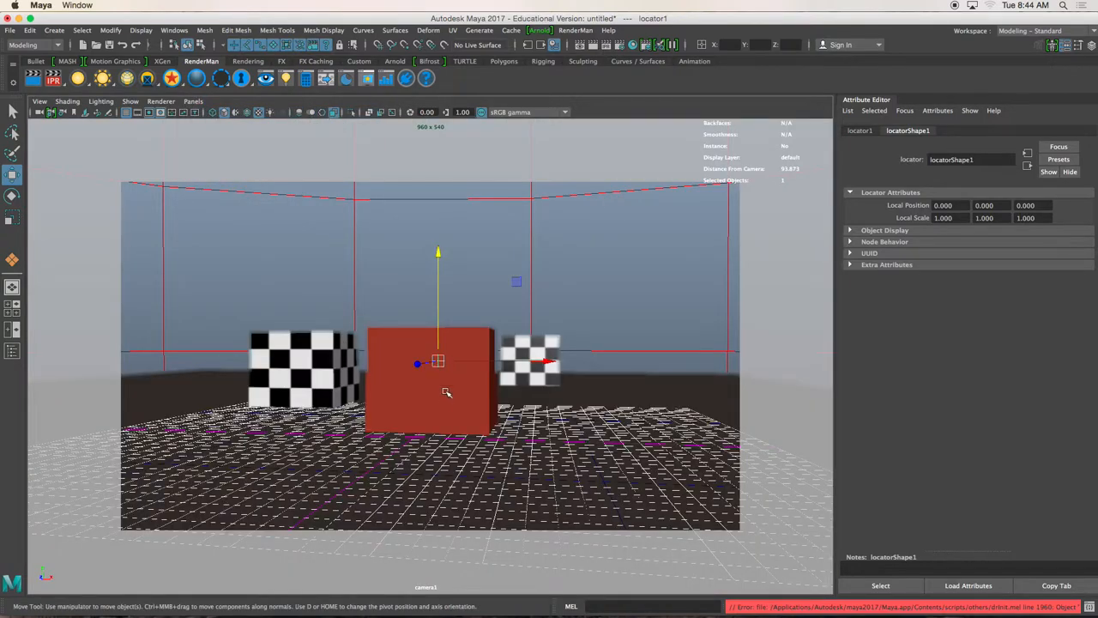
left_click(456, 304)
left_click(438, 360)
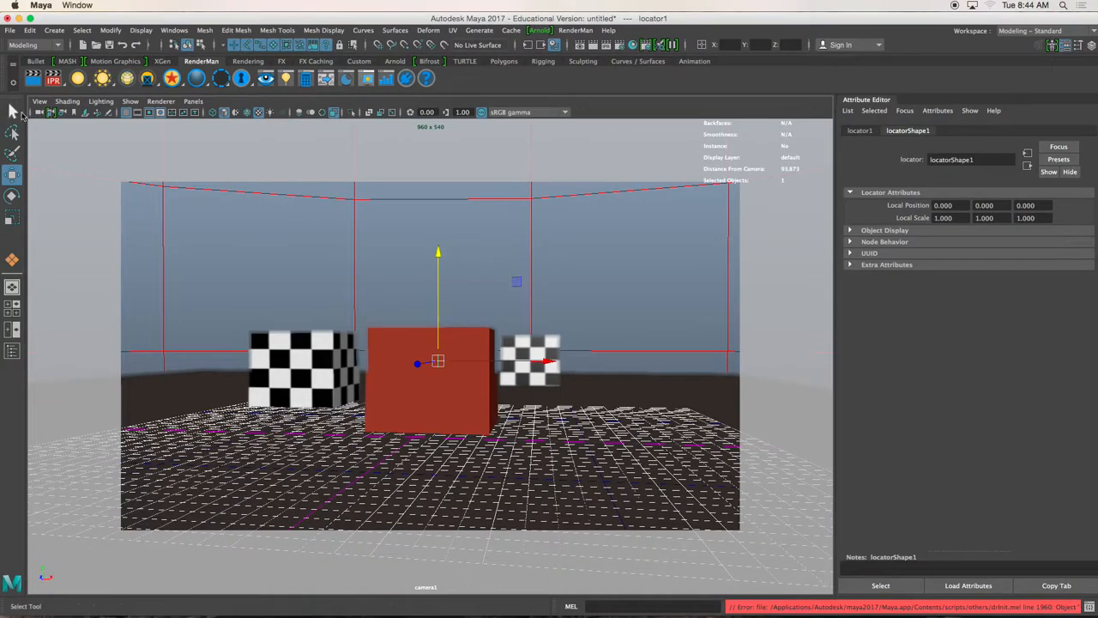
Select the view's camera, try an F Stop of about 7.485 in its Depth of Field settings and lower it to 1.
left_click(40, 101)
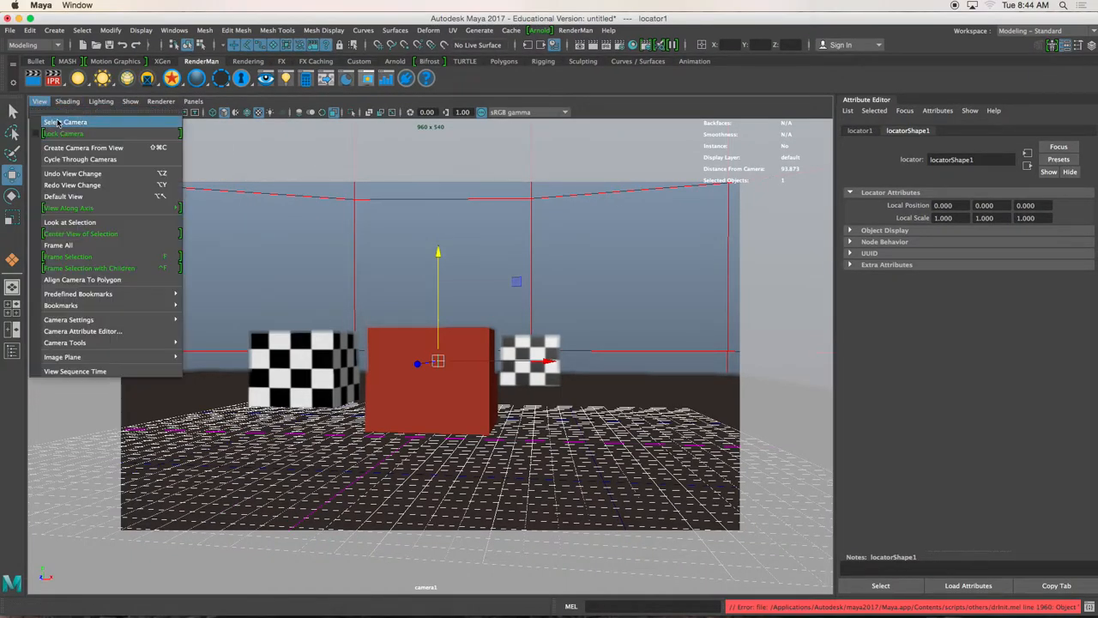
left_click(58, 122)
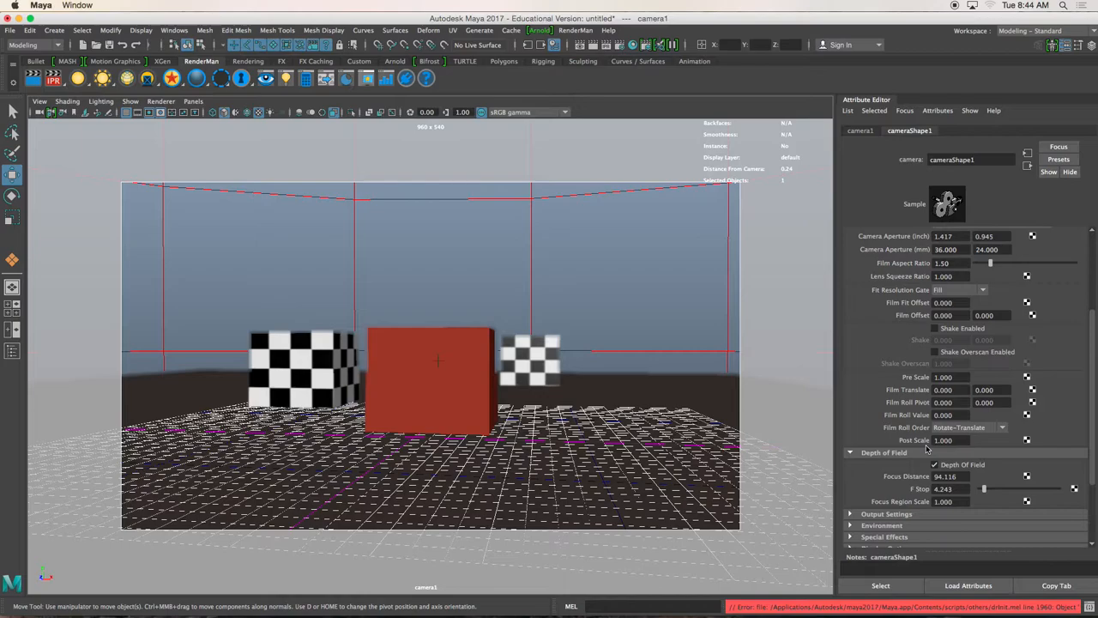
scroll(961, 460, "down", 3)
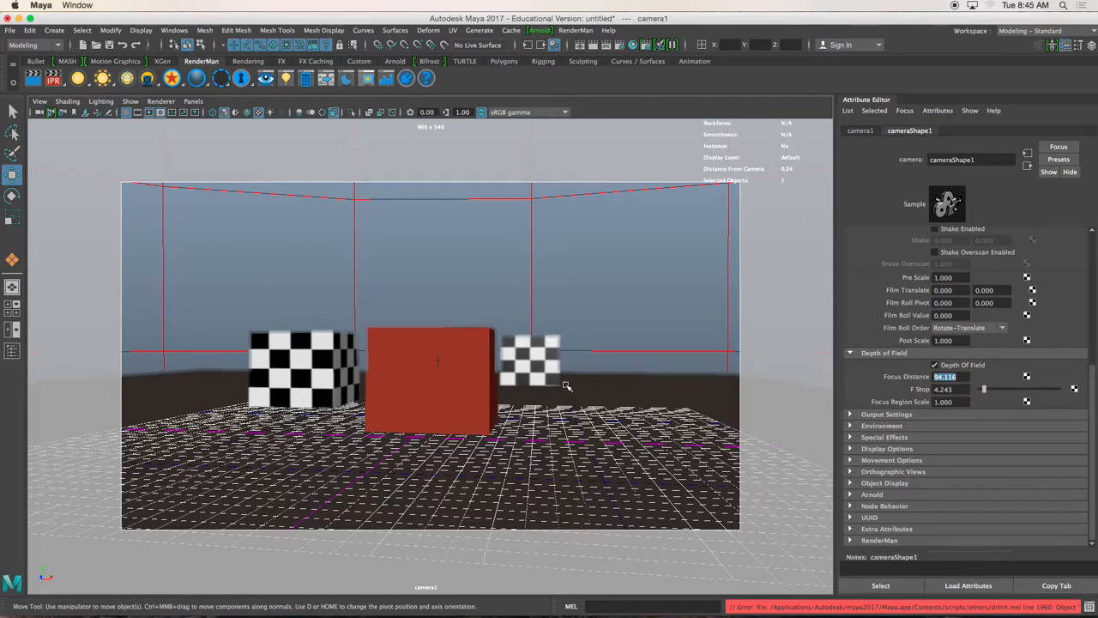
left_click_drag(987, 392, 987, 392)
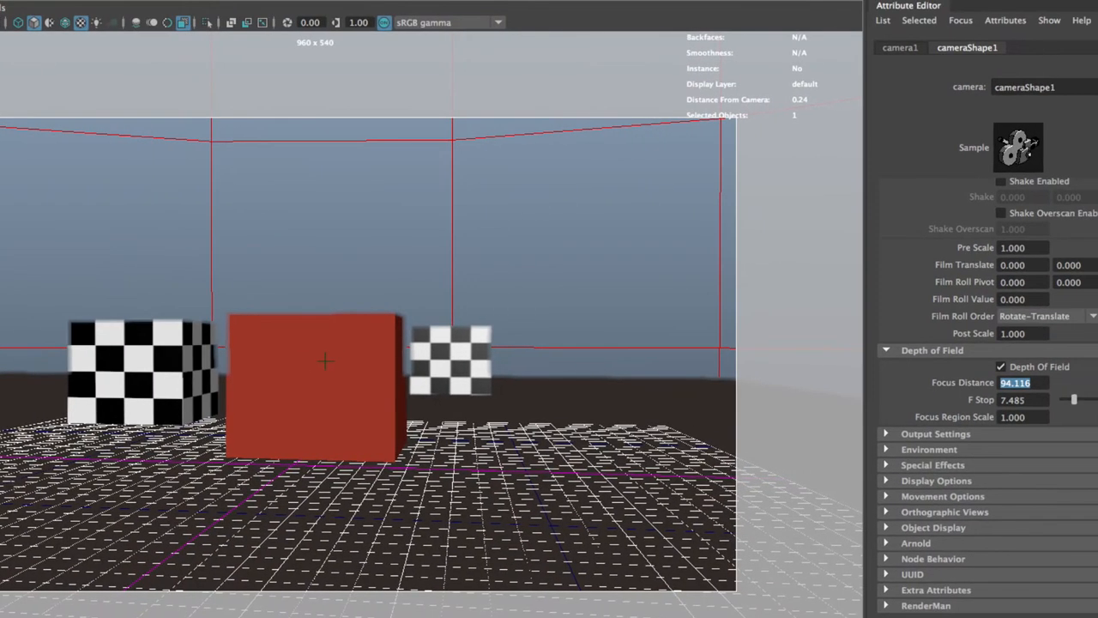
left_click_drag(1079, 405, 1054, 407)
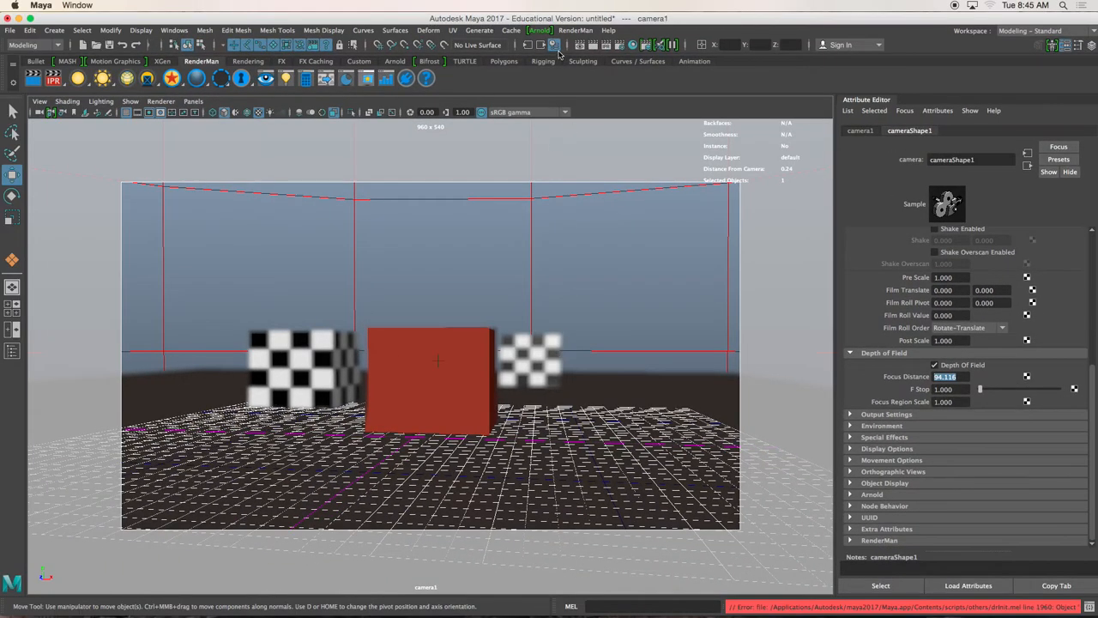
Start a new RenderMan IPR render, cancel quitting the render session and reposition the render window to inspect the blur.
left_click(575, 30)
left_click(583, 63)
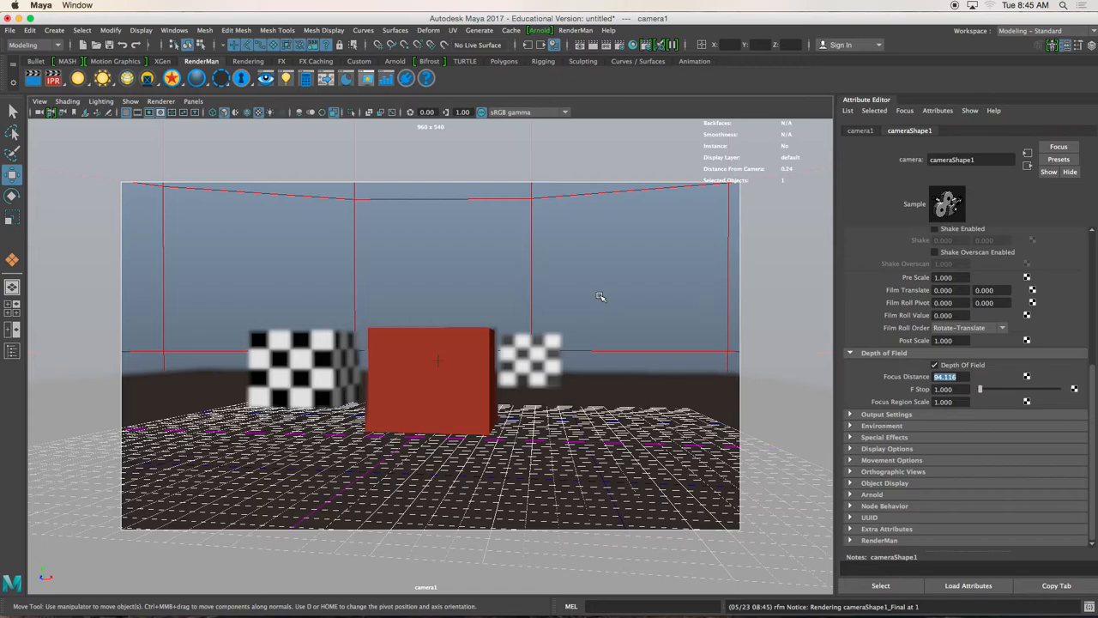
mouse_move(837, 616)
left_click(876, 608)
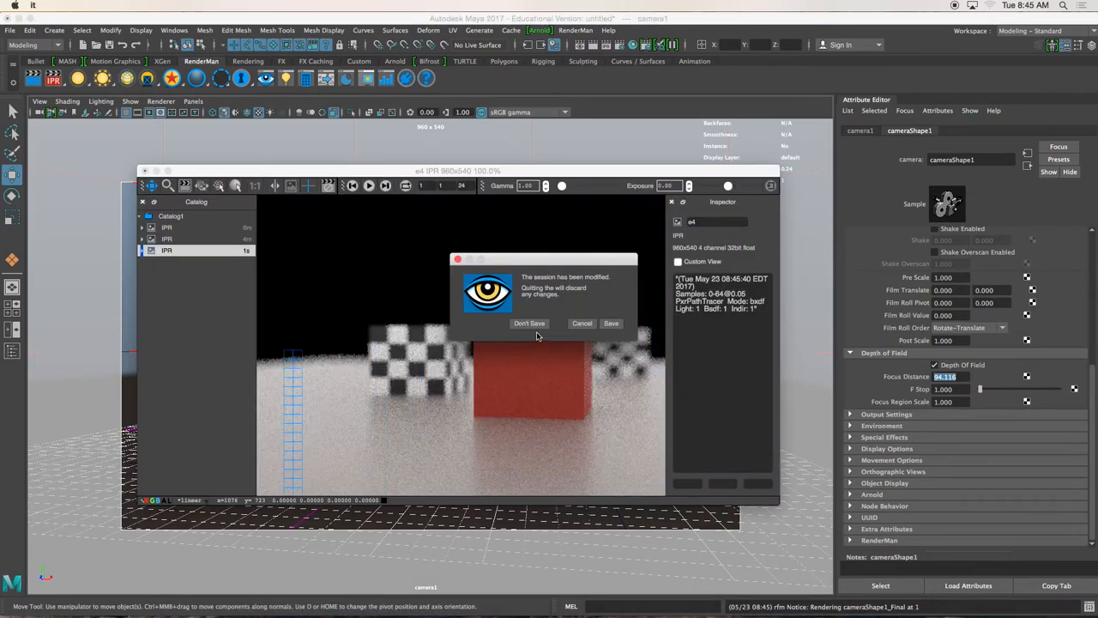
left_click(582, 324)
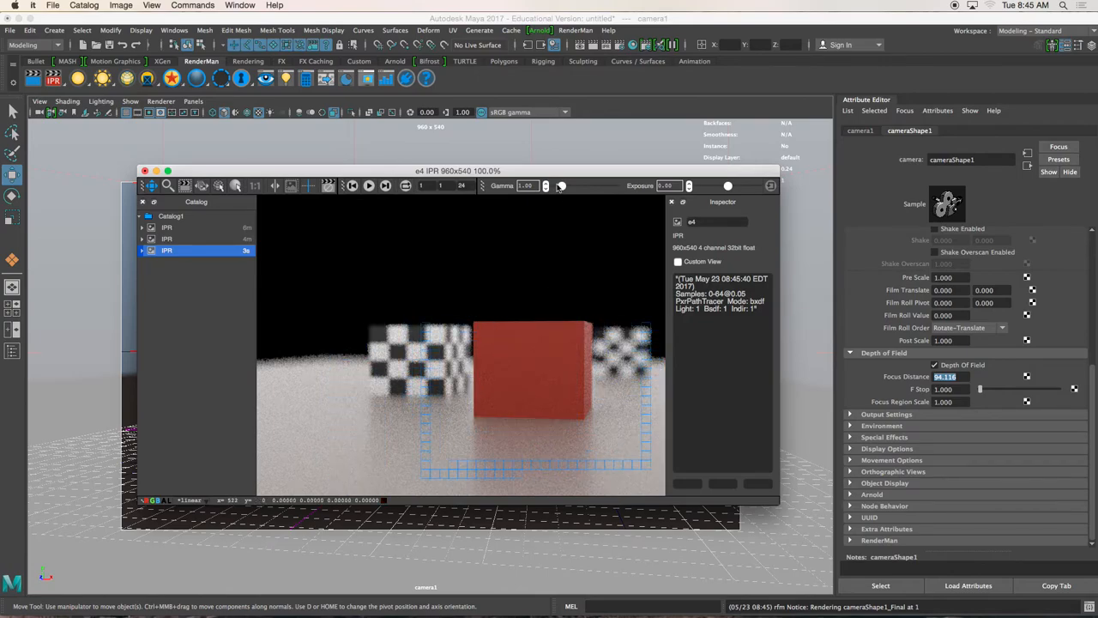
left_click_drag(559, 174, 528, 143)
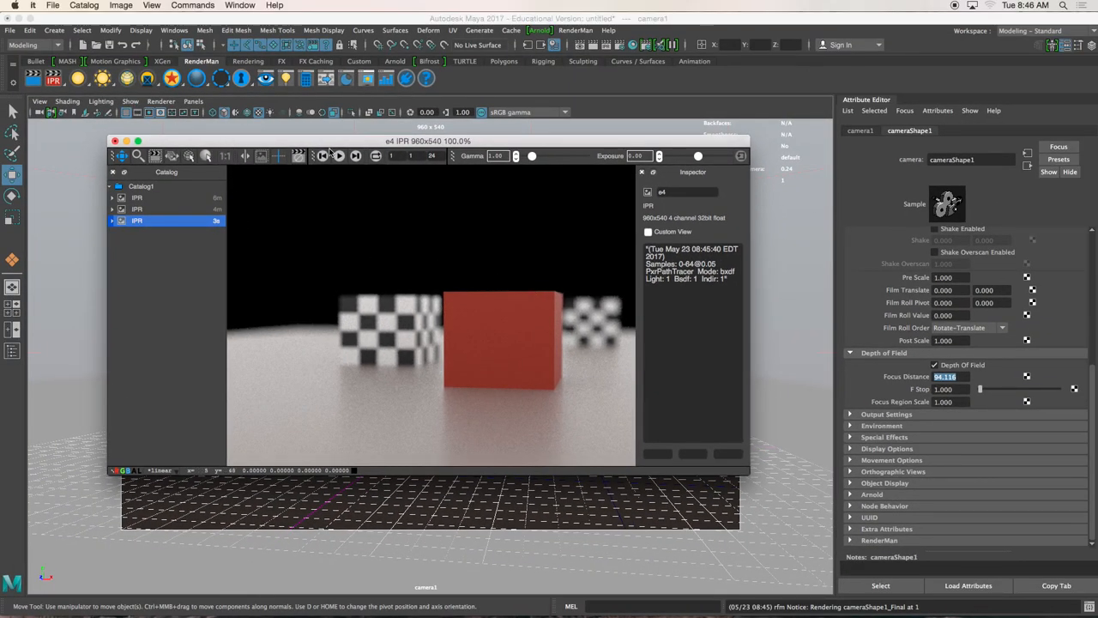
left_click_drag(330, 146, 334, 197)
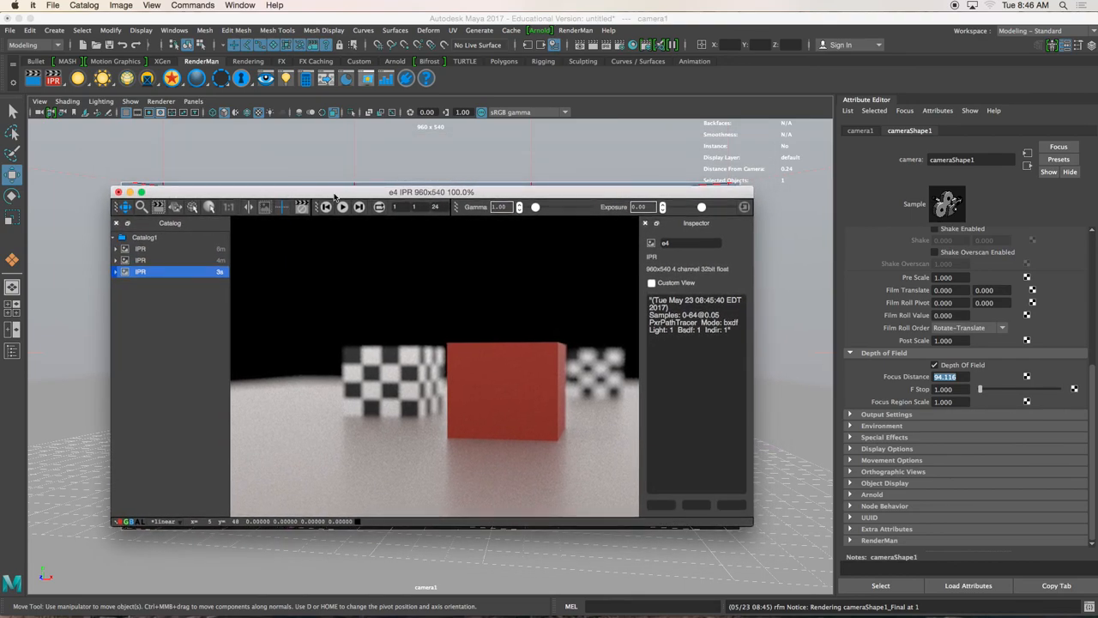